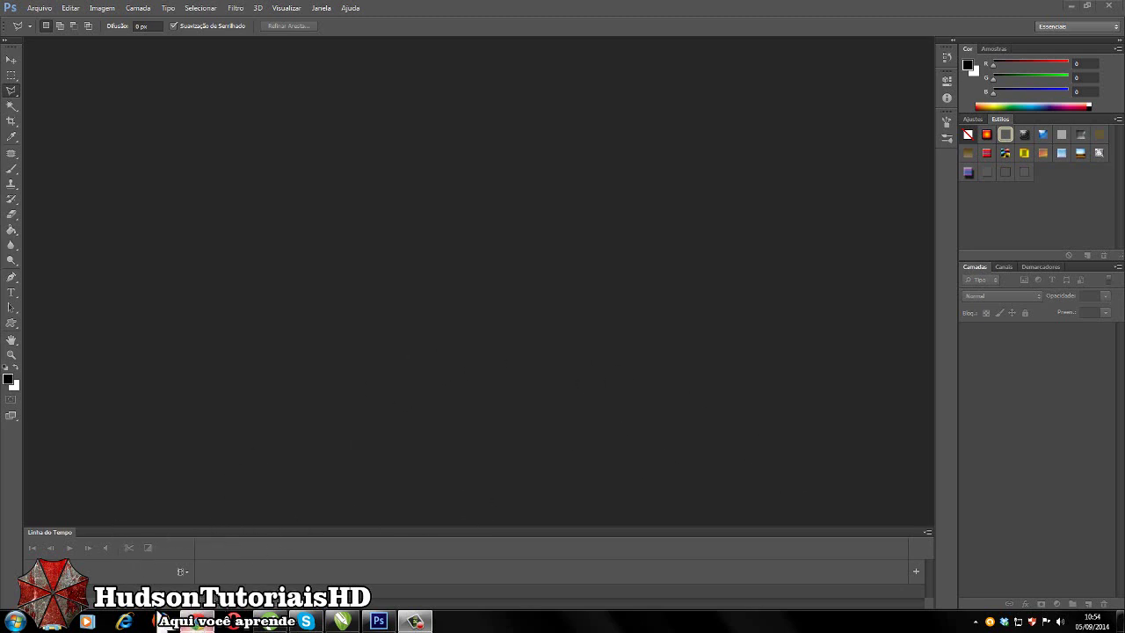
# Step: Switch from Photoshop to the Tudo para Nail Adesivos Facebook page in Chrome
pyautogui.click(197, 620)
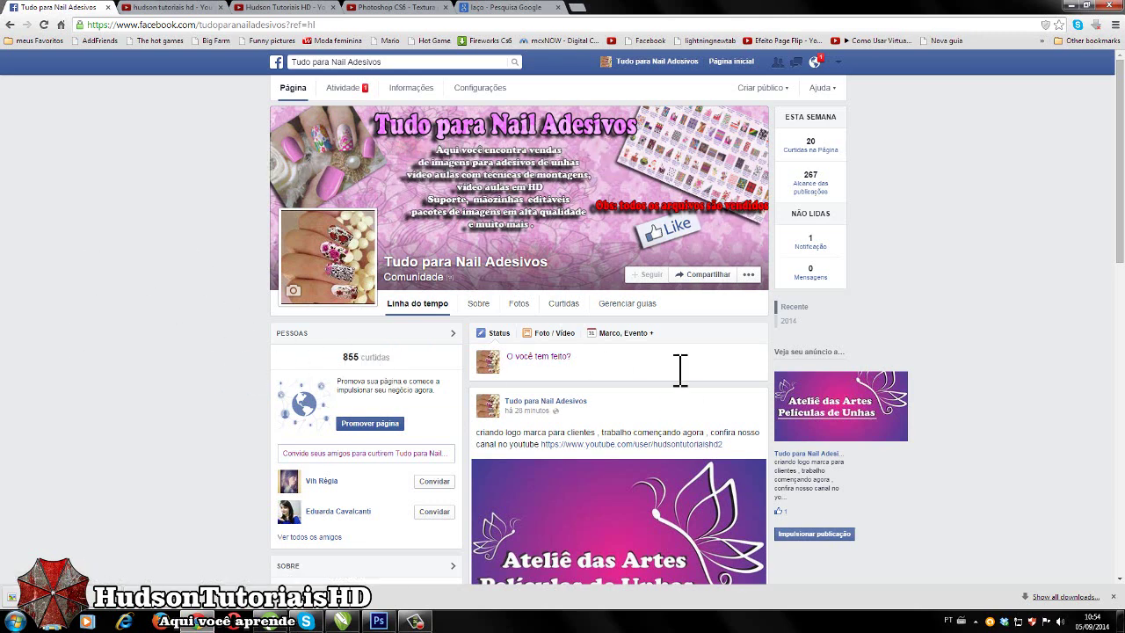
# Step: Scroll down through the Tudo para Nail Adesivos page, then switch back to Photoshop
pyautogui.scroll(-2, 527, 351)
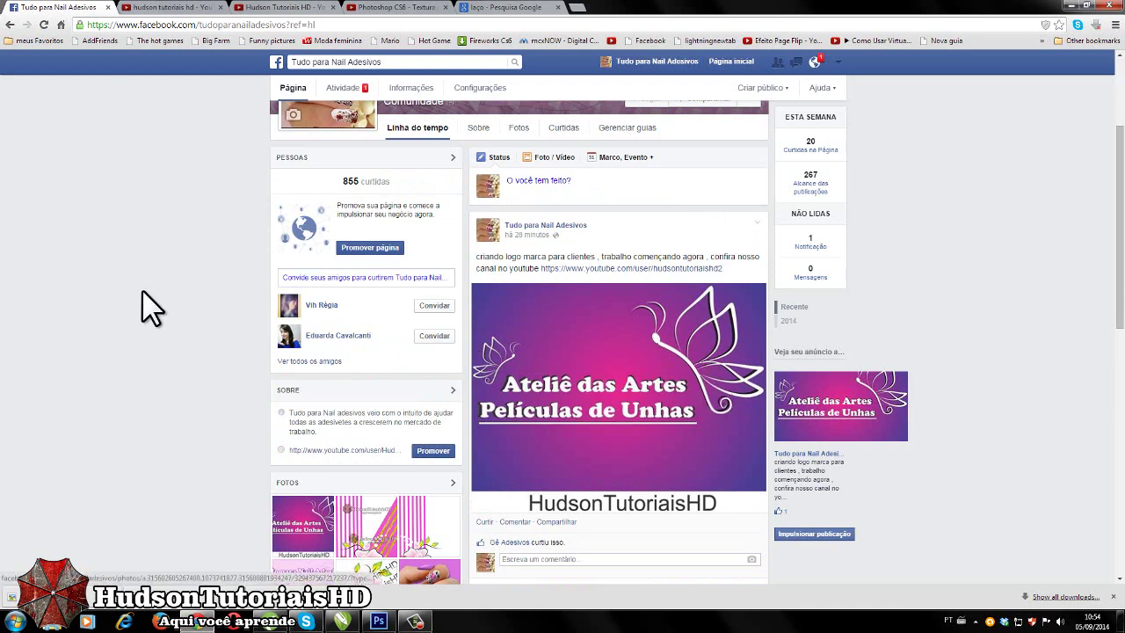
pyautogui.scroll(-3, 216, 318)
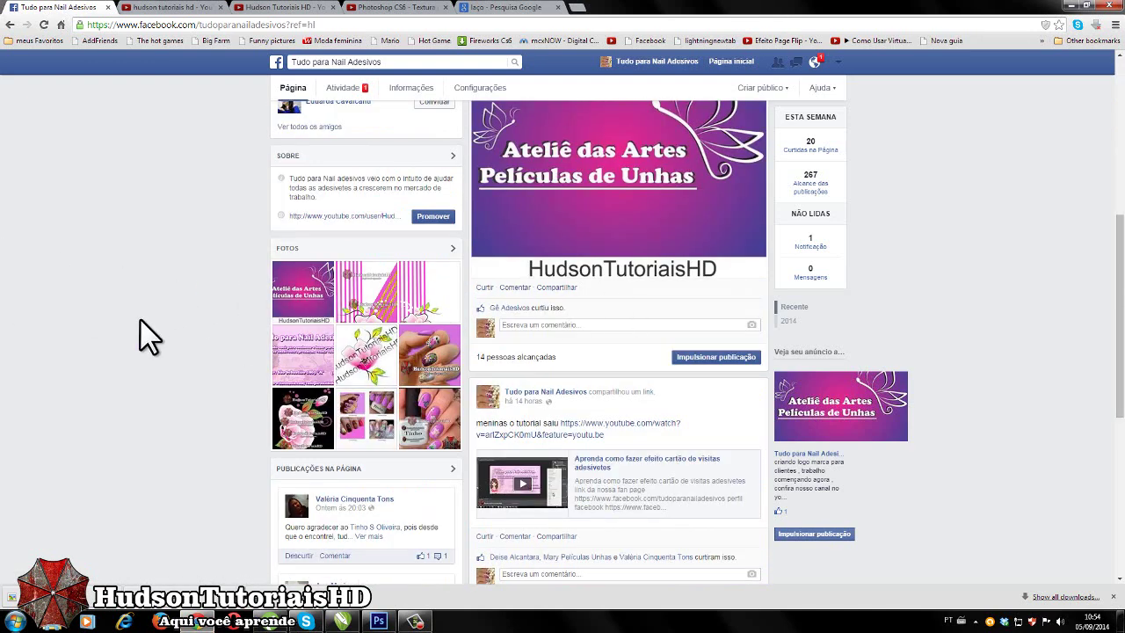
pyautogui.scroll(-1, 220, 329)
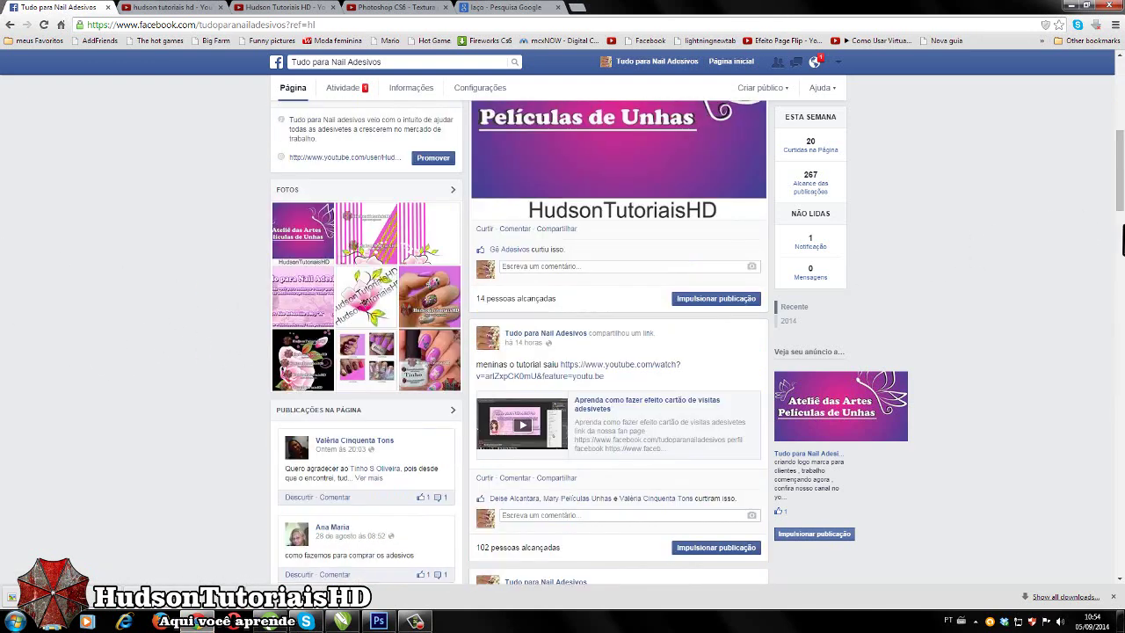
pyautogui.scroll(-5, 1114, 227)
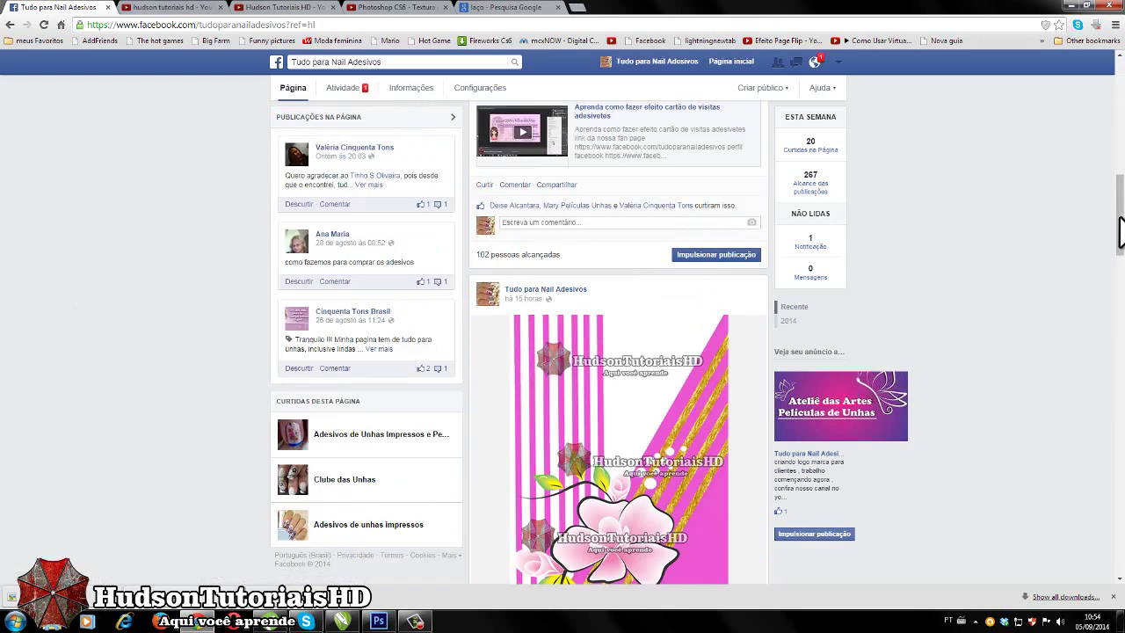
pyautogui.moveTo(1120, 172); pyautogui.dragTo(1121, 97)
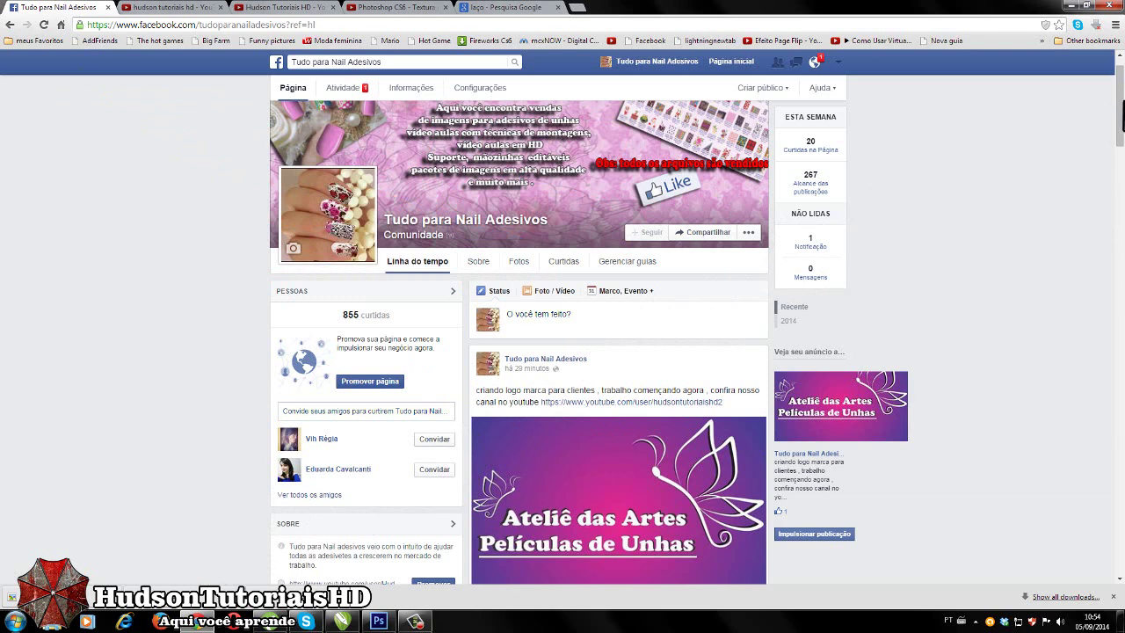
pyautogui.scroll(-3, 230, 439)
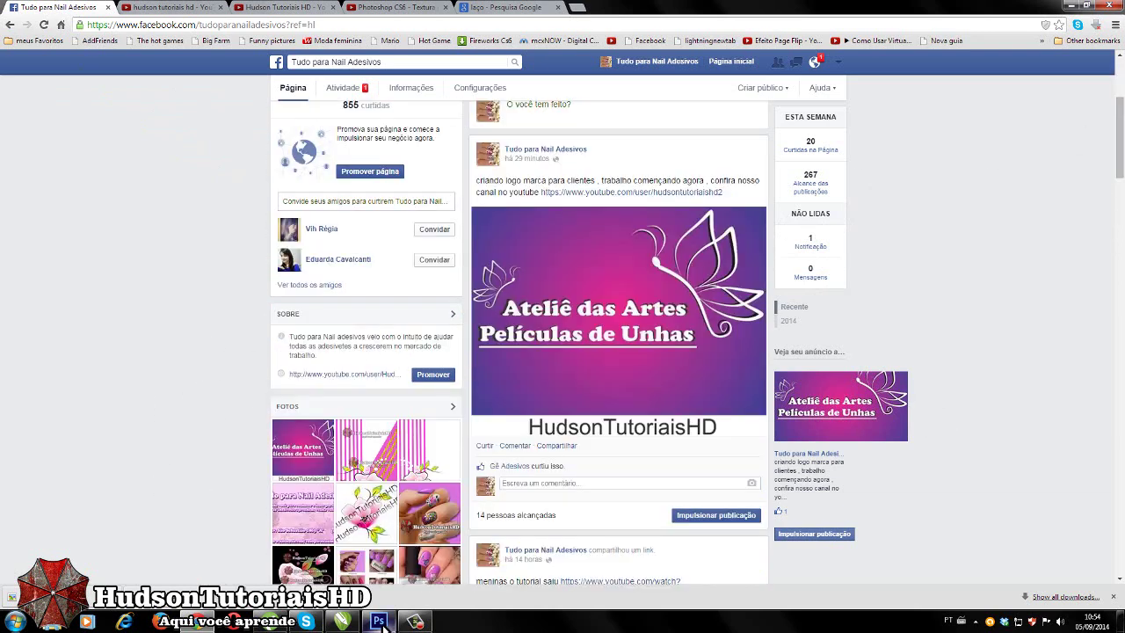
pyautogui.click(379, 622)
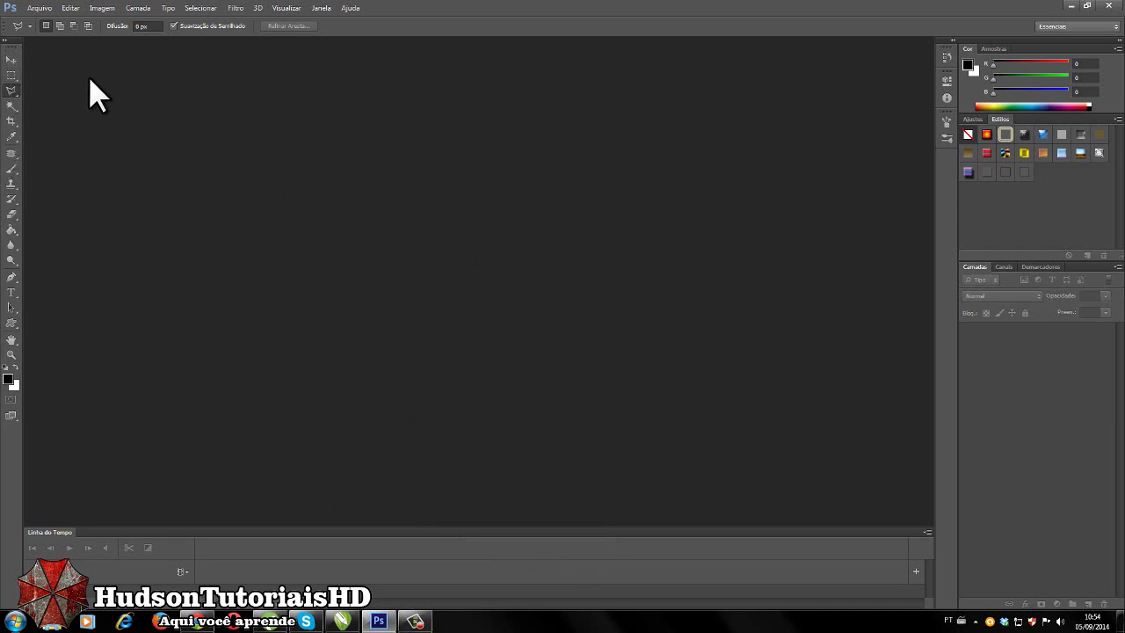
# Step: Create a new white RGB 8-bit document, 6 × 8 cm at 300 pixels/inch
pyautogui.click(36, 11)
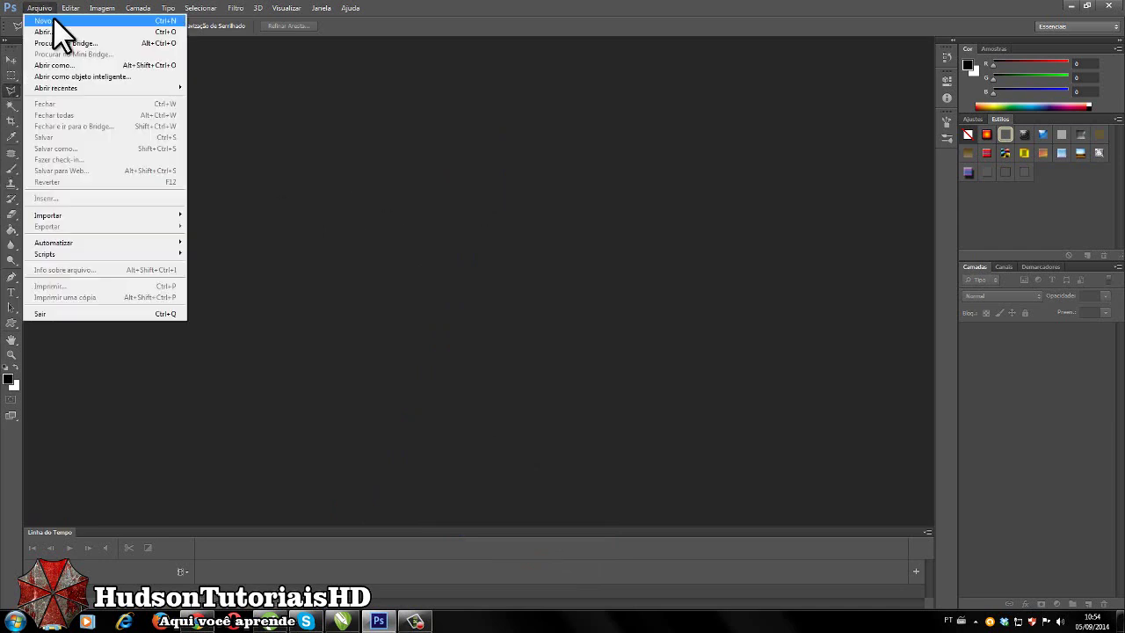
pyautogui.click(51, 20)
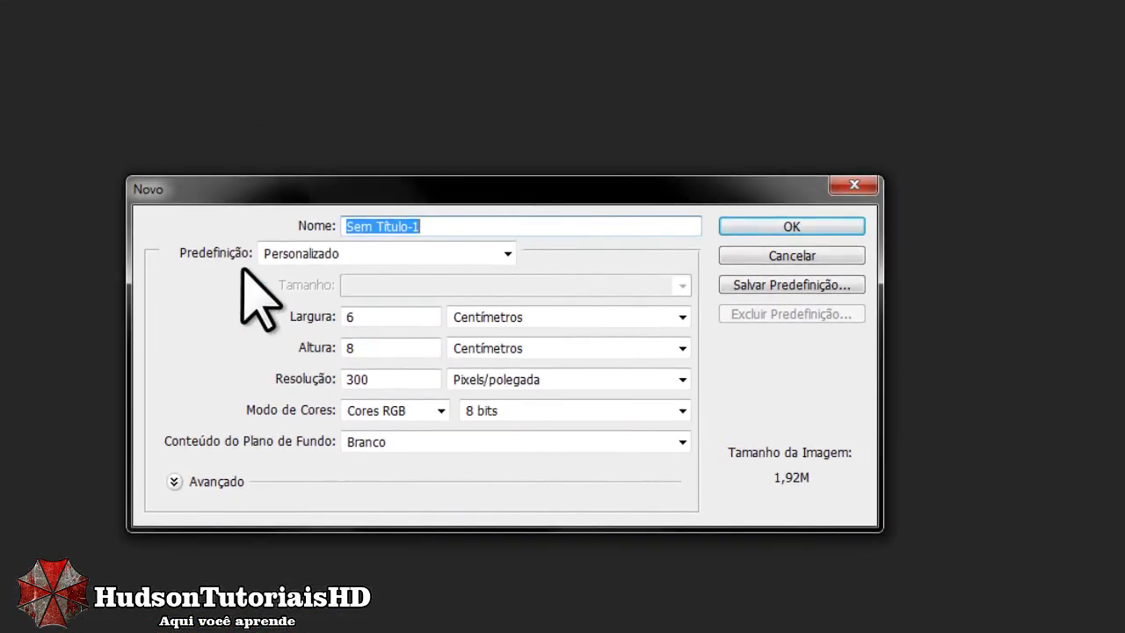
pyautogui.click(683, 317)
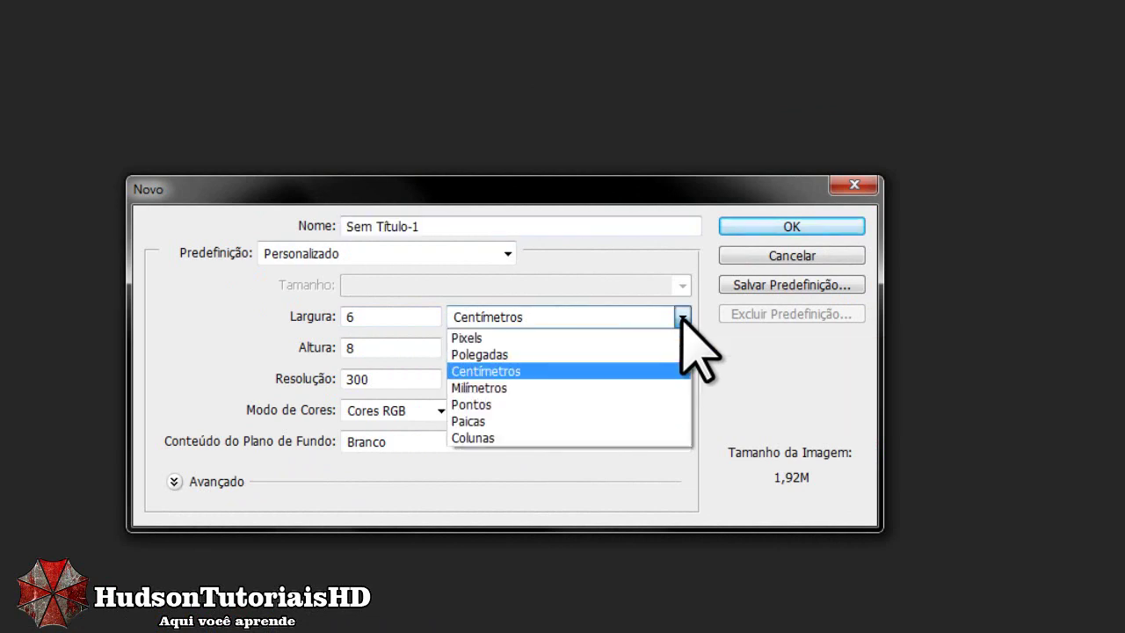
pyautogui.click(479, 371)
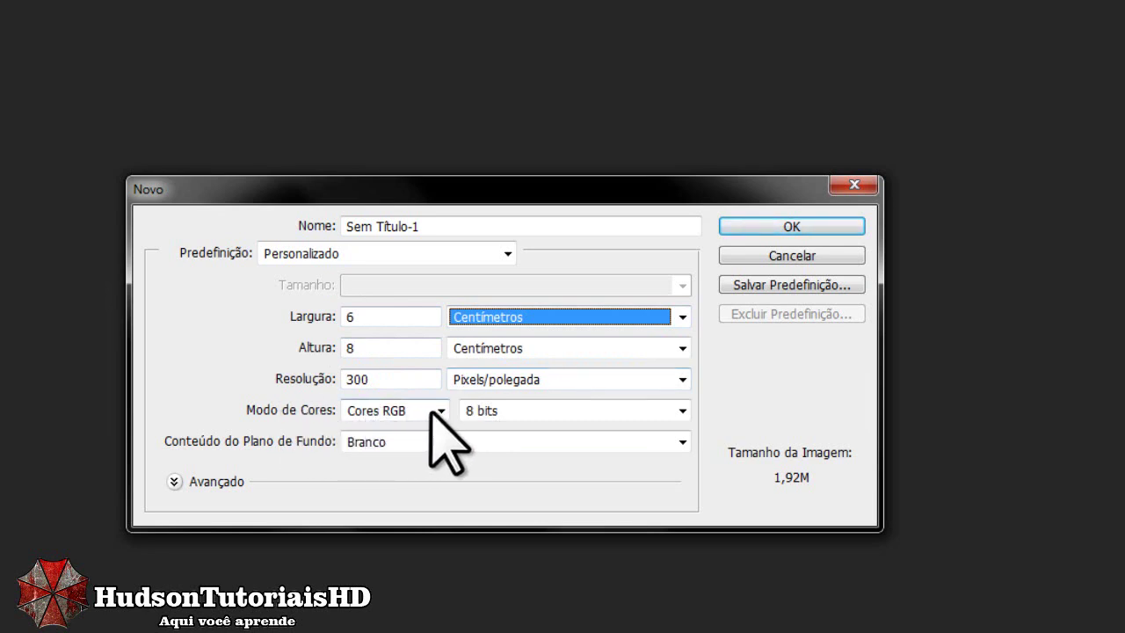
pyautogui.click(773, 227)
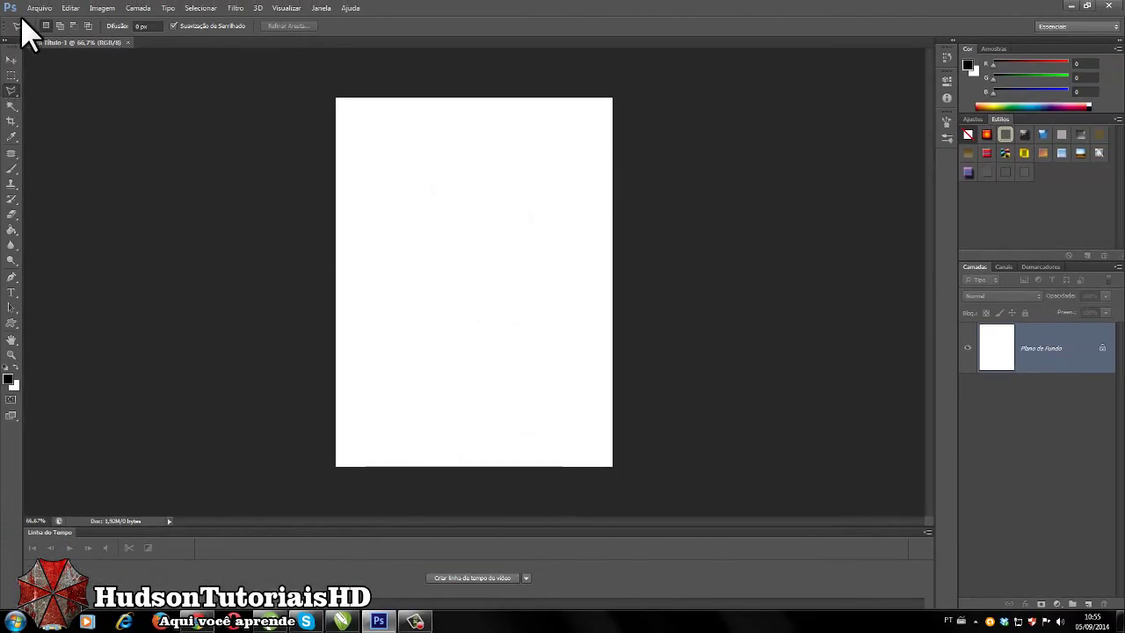
# Step: Place images.jpg (pink leopard) and stretch it to the canvas top and bottom edges
pyautogui.click(12, 59)
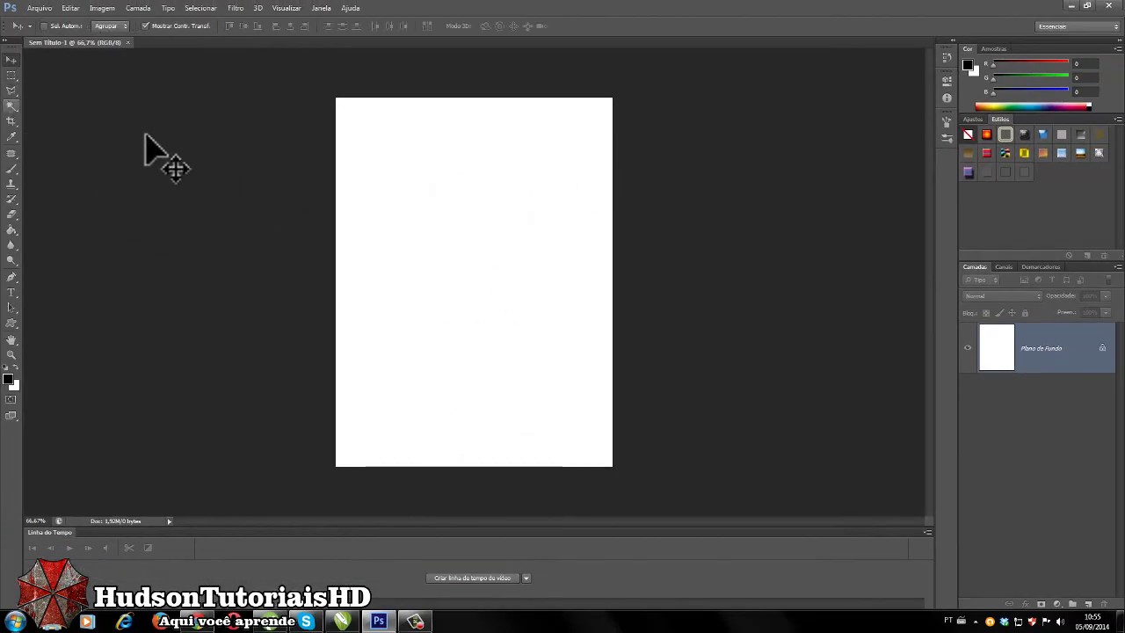
pyautogui.click(37, 8)
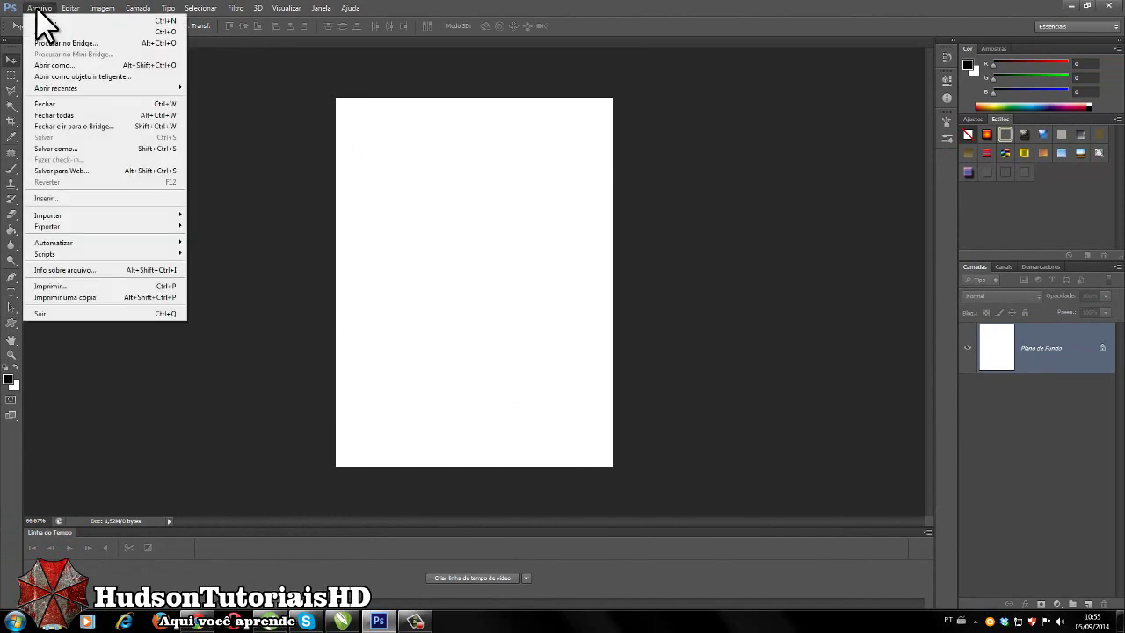
pyautogui.click(64, 198)
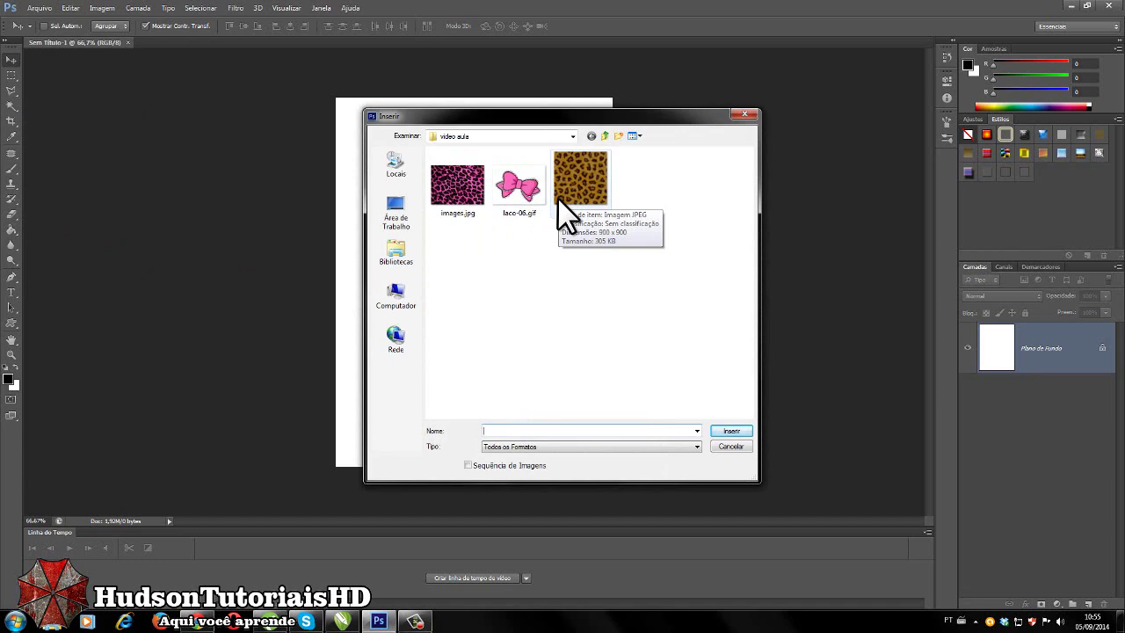
pyautogui.click(458, 198)
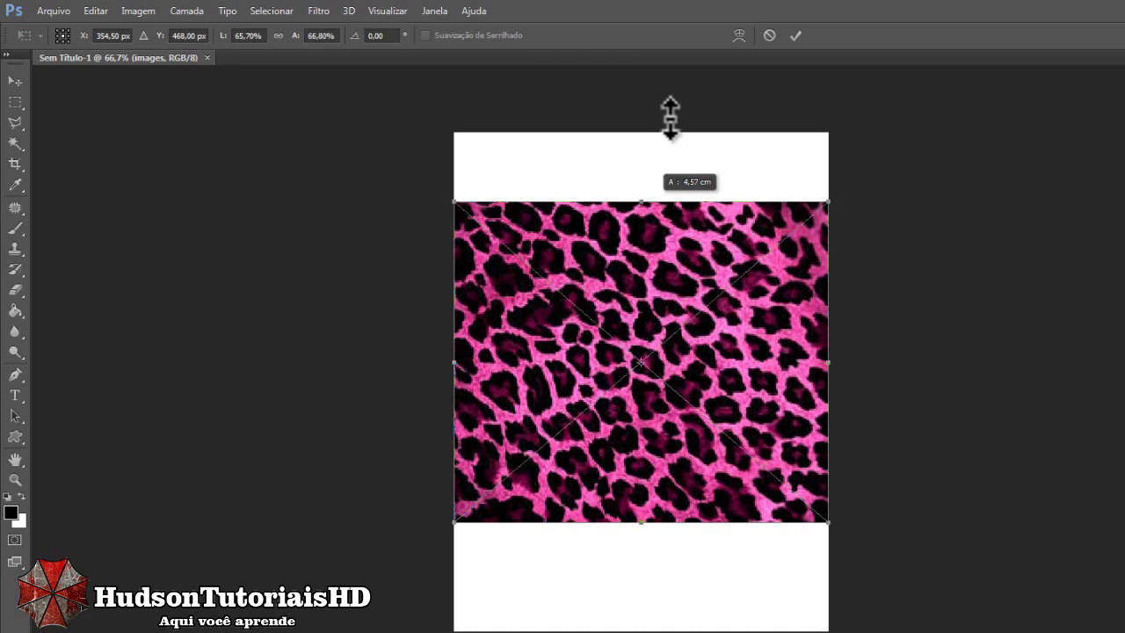
pyautogui.moveTo(639, 243); pyautogui.dragTo(641, 117)
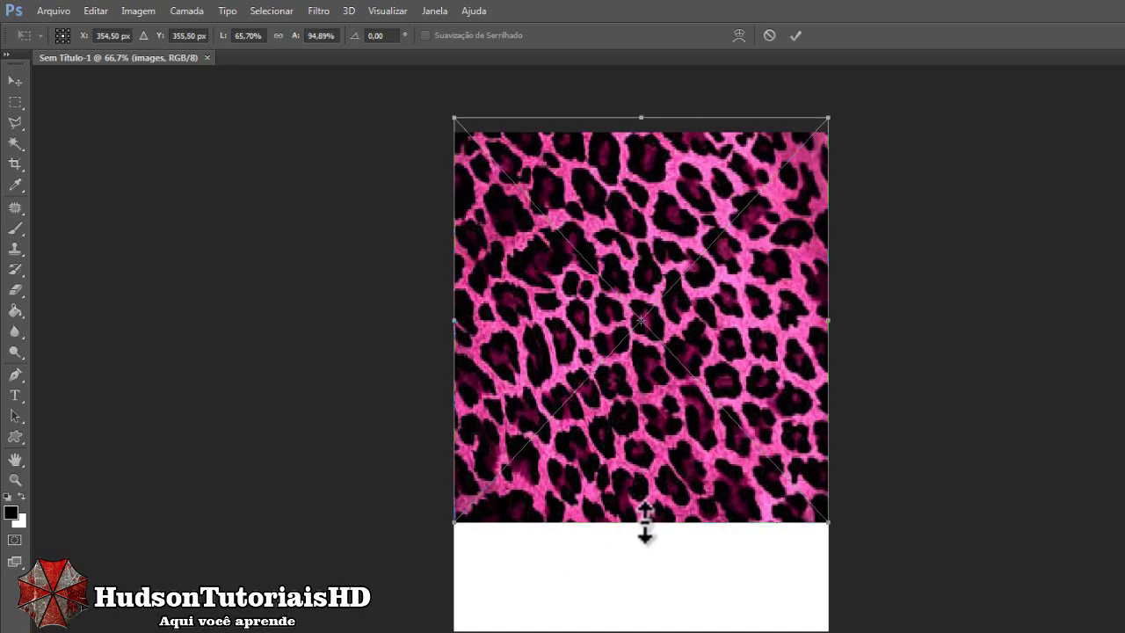
pyautogui.moveTo(641, 522); pyautogui.dragTo(642, 631)
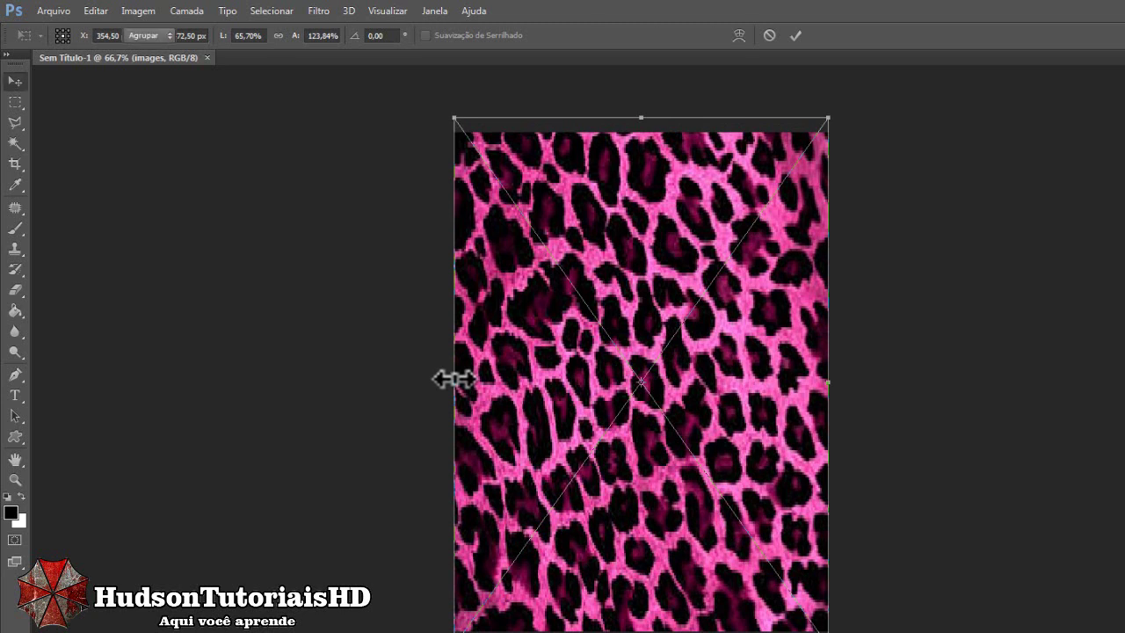
pyautogui.press('Return')
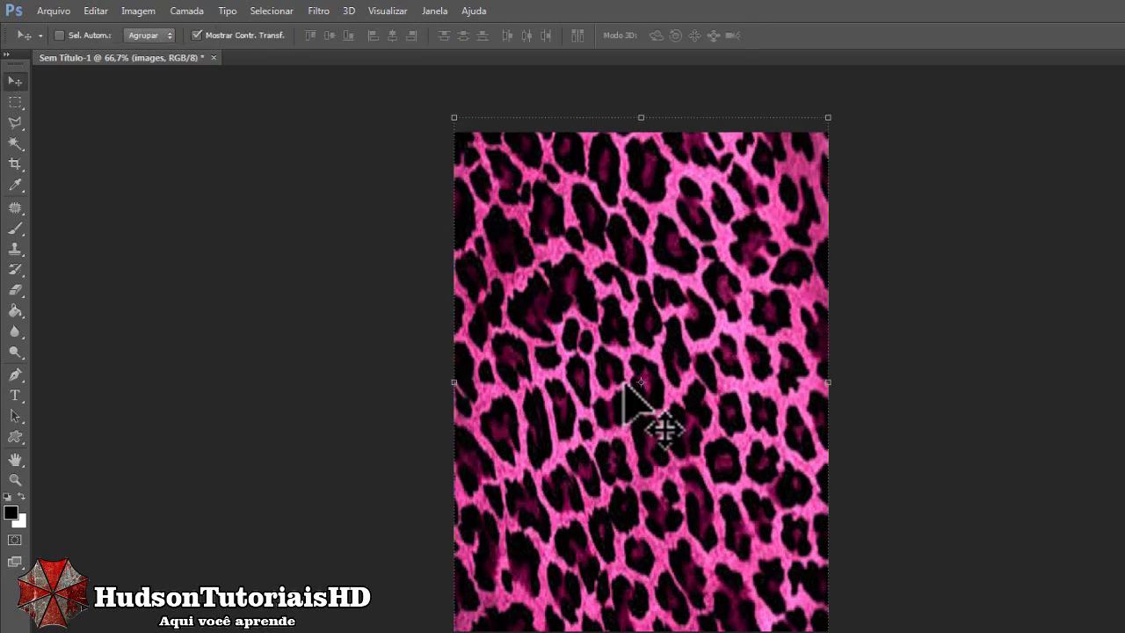
# Step: Place skte_0035.jpg (golden leopard) above the pink layer, stretched to fill the canvas
pyautogui.click(53, 11)
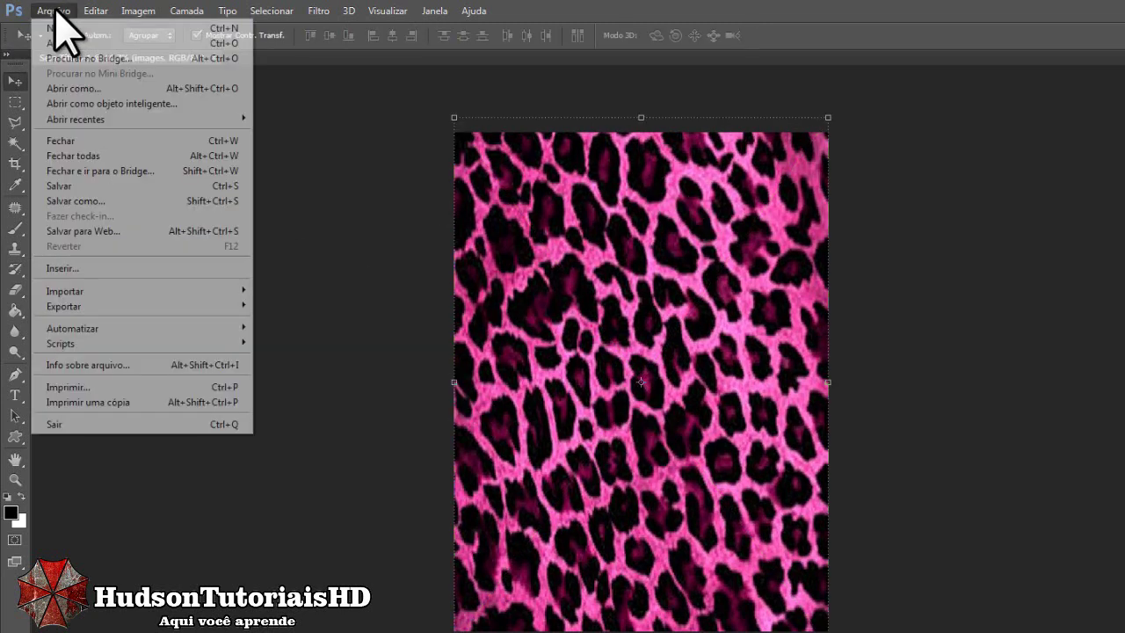
pyautogui.click(79, 268)
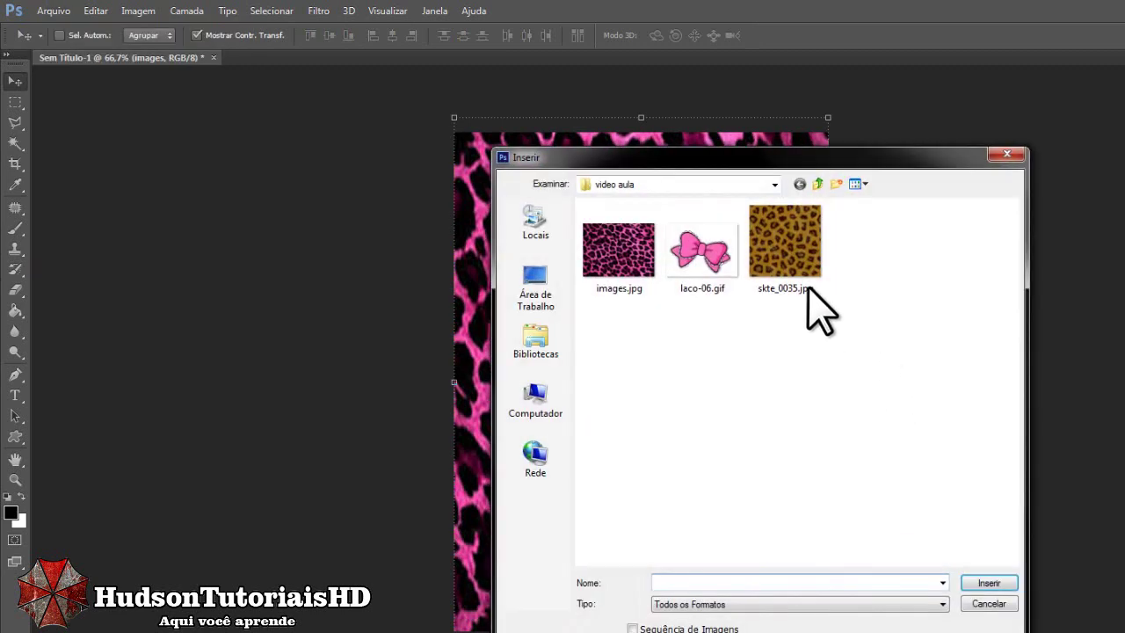
pyautogui.click(780, 259)
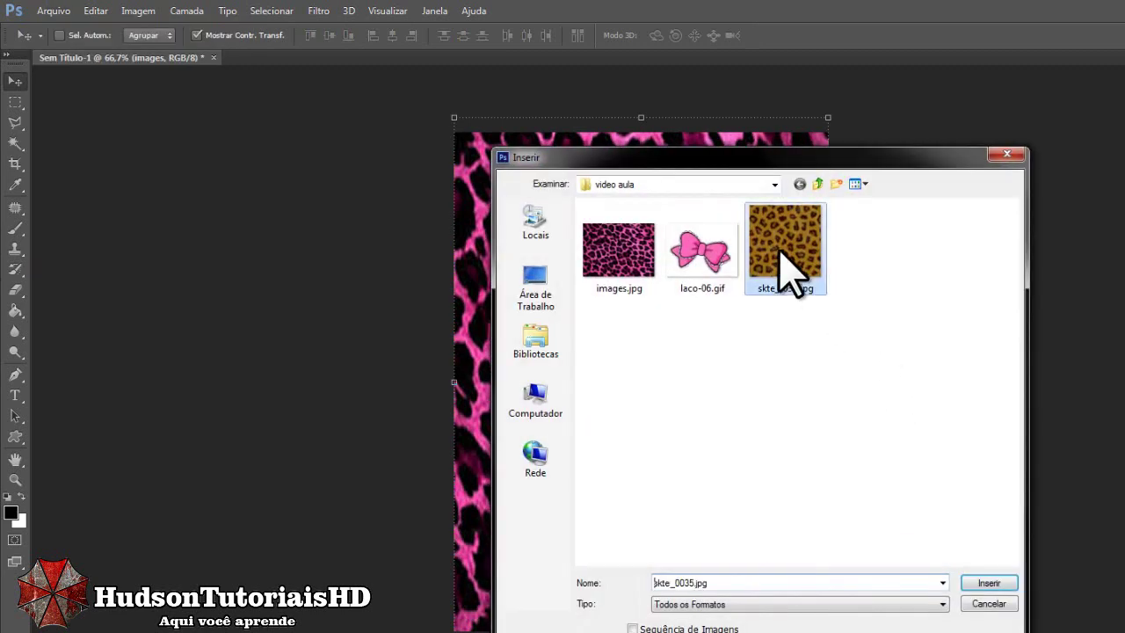
pyautogui.click(988, 583)
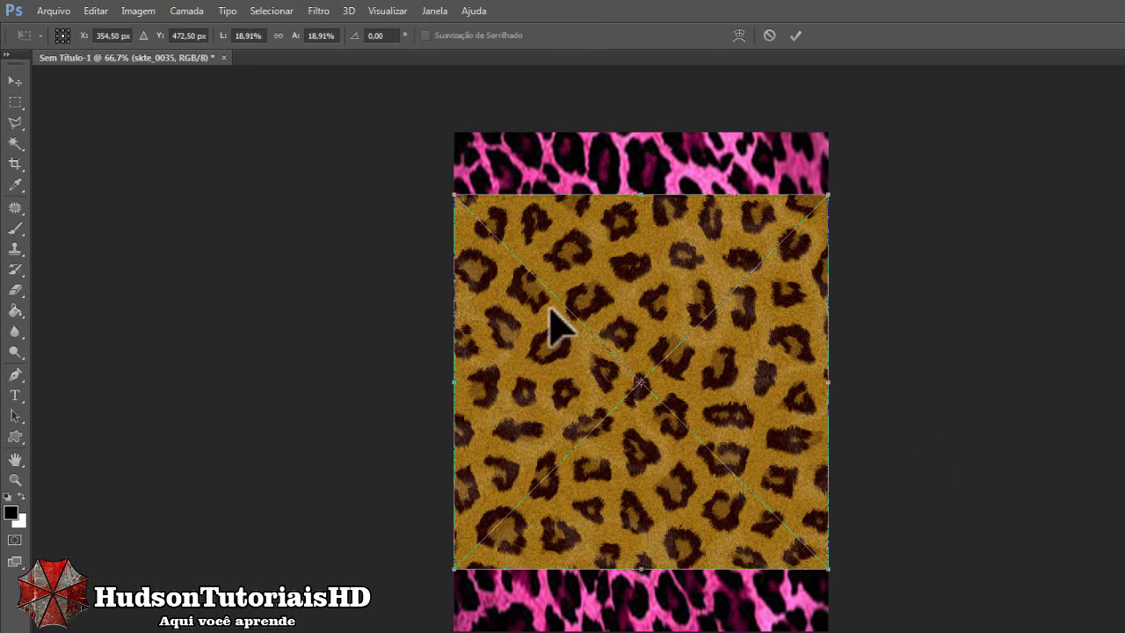
pyautogui.moveTo(639, 195); pyautogui.dragTo(639, 117)
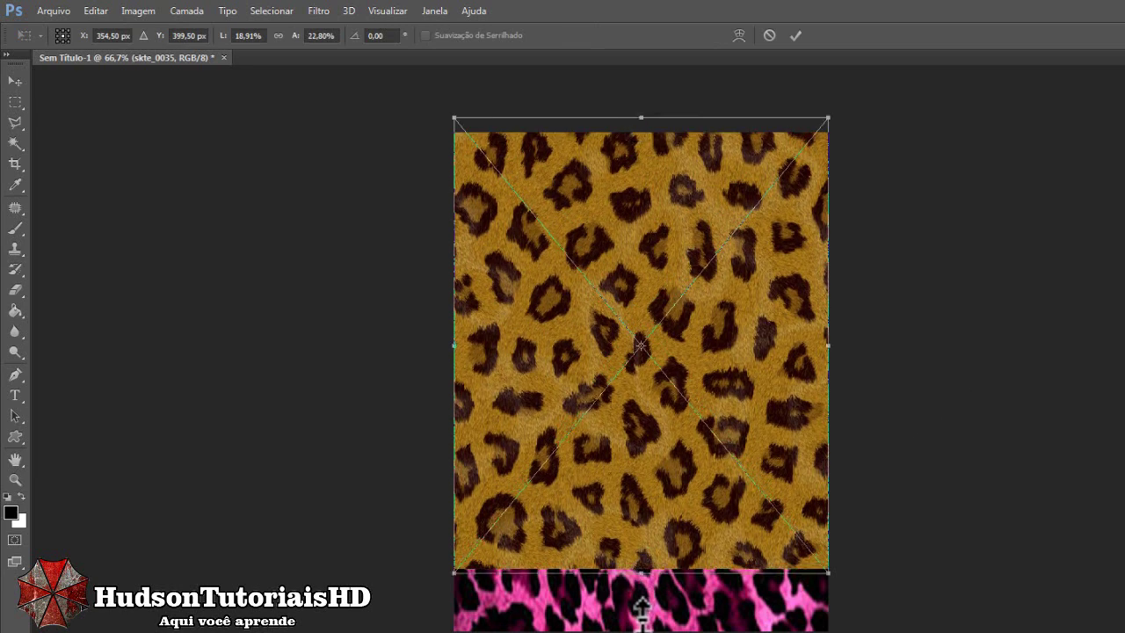
pyautogui.moveTo(645, 562); pyautogui.dragTo(644, 631)
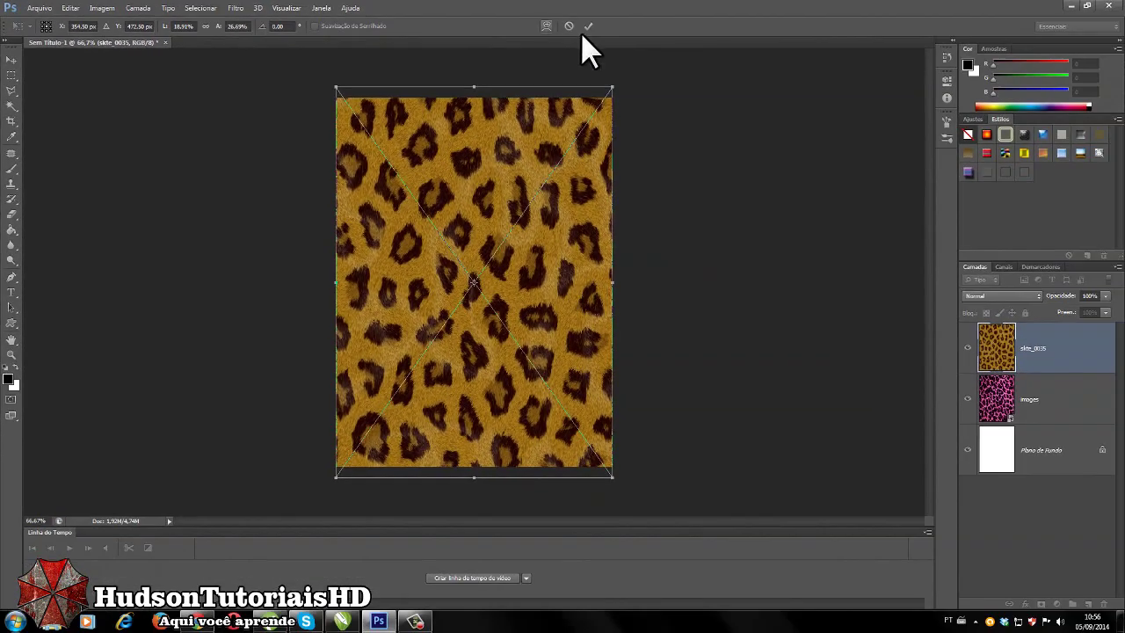
pyautogui.click(589, 26)
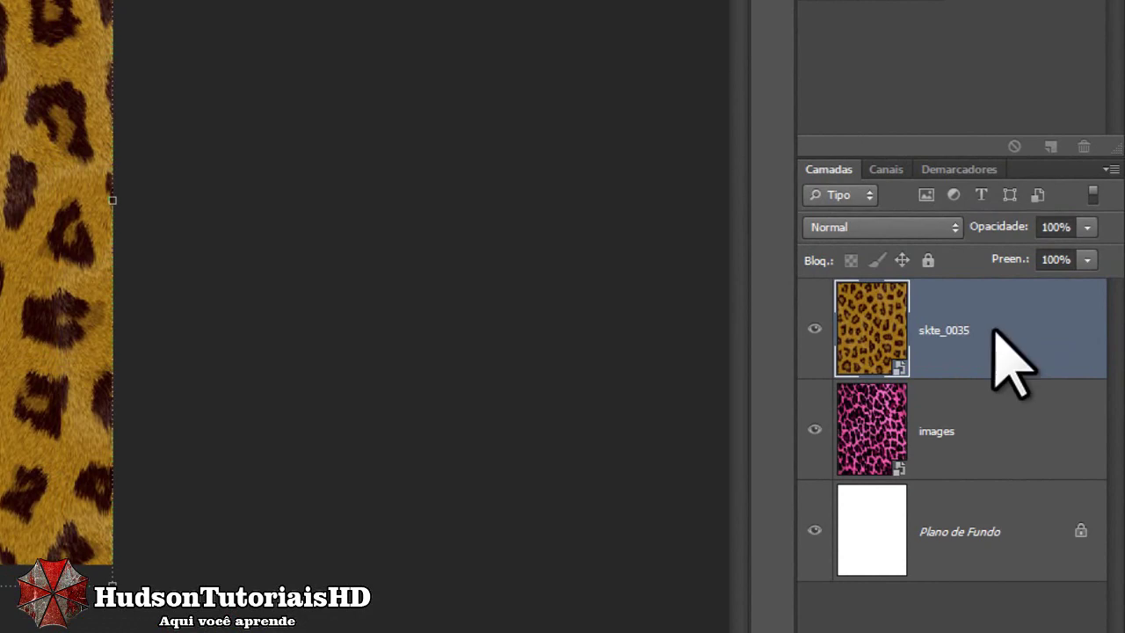
pyautogui.rightClick(994, 331)
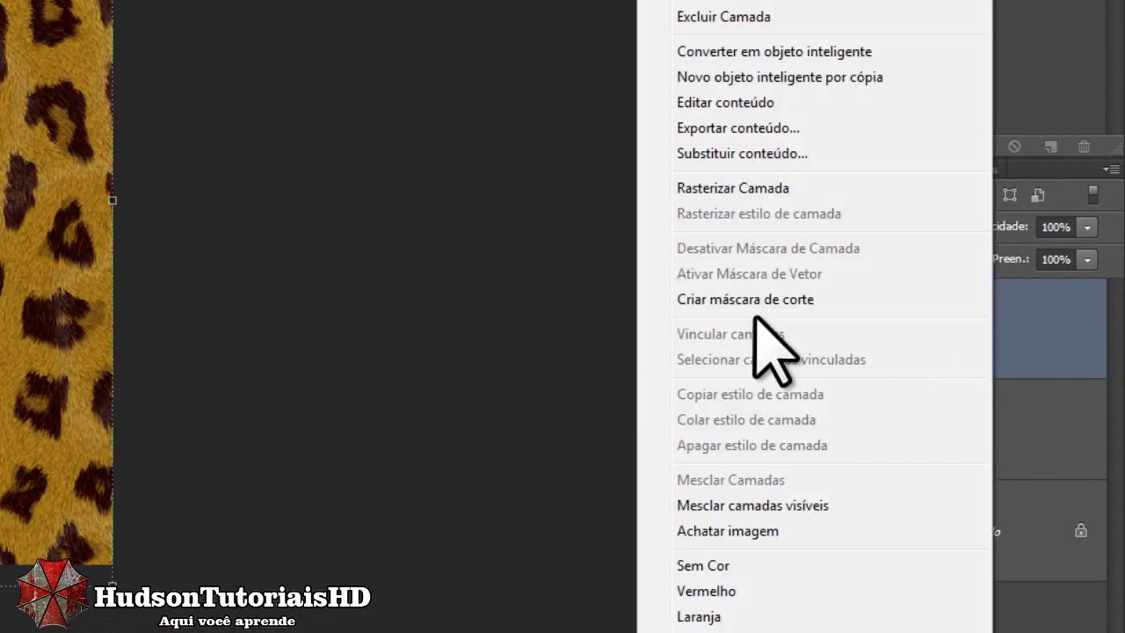
# Step: Rasterize the skte_0035 layer and select the Lasso tool
pyautogui.click(715, 185)
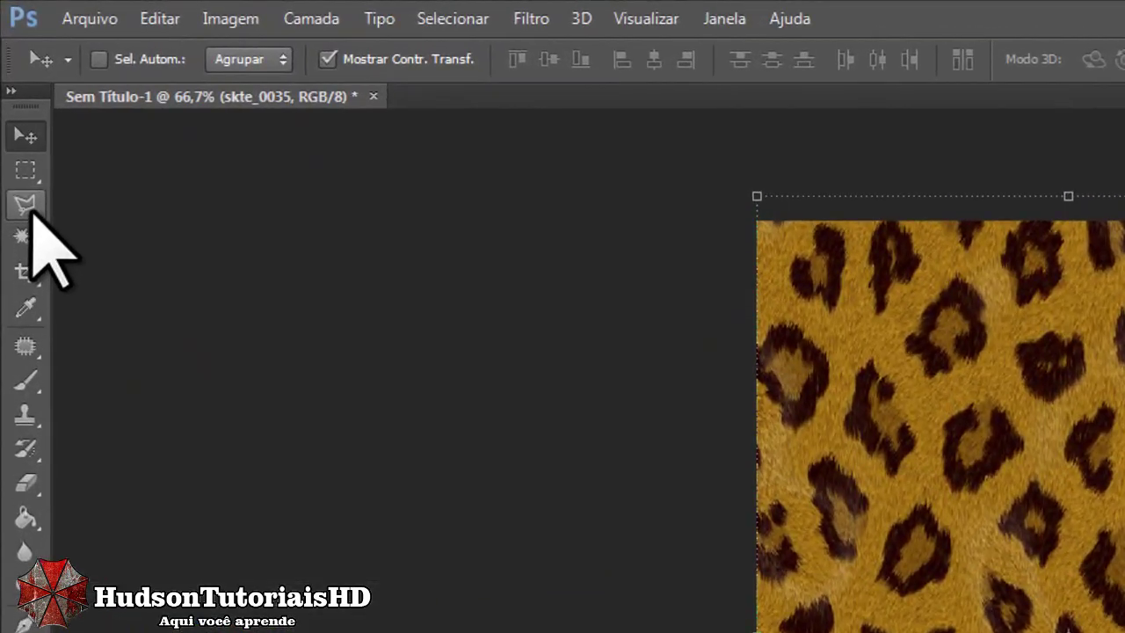
pyautogui.click(22, 207)
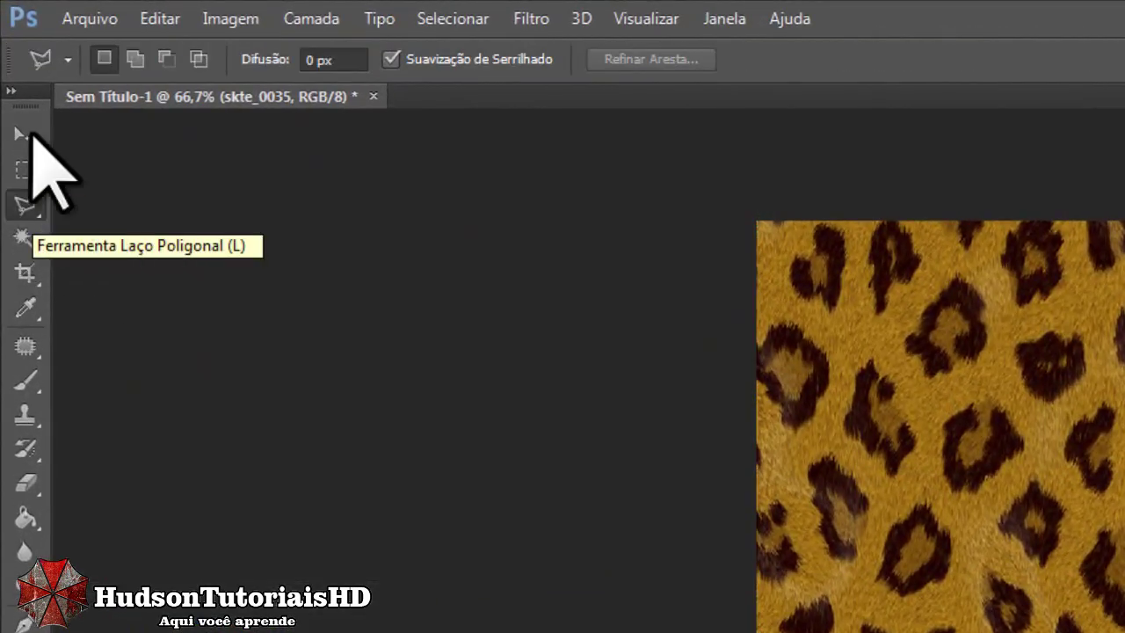
# Step: Delete the golden leopard's lower-right triangle using a Polygonal Lasso selection, then deselect
pyautogui.rightClick(25, 204)
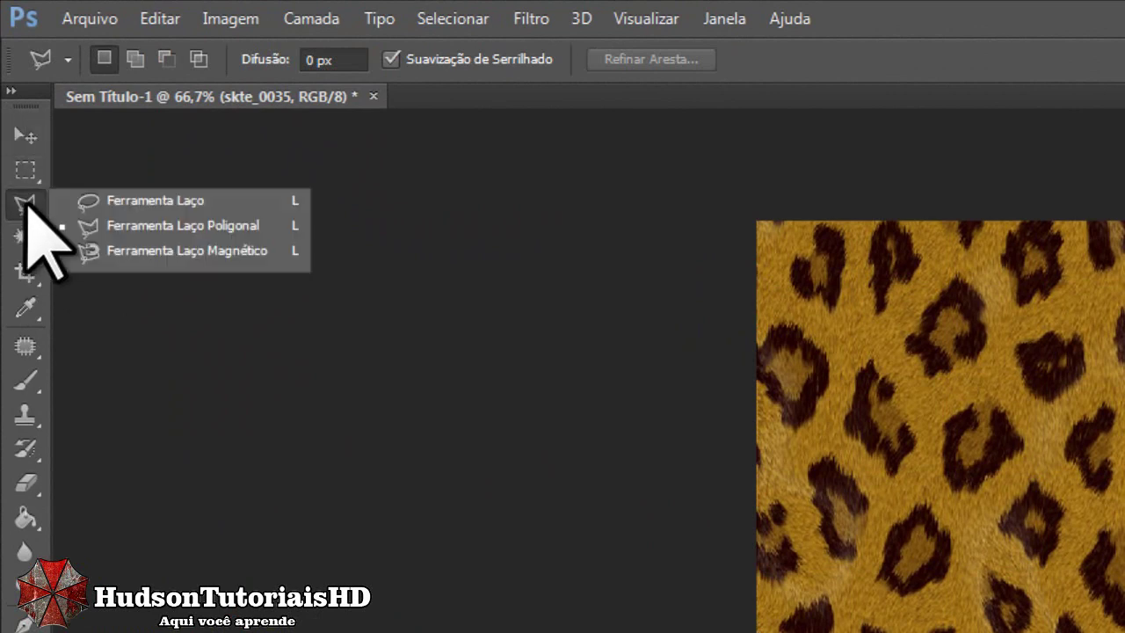
pyautogui.click(207, 227)
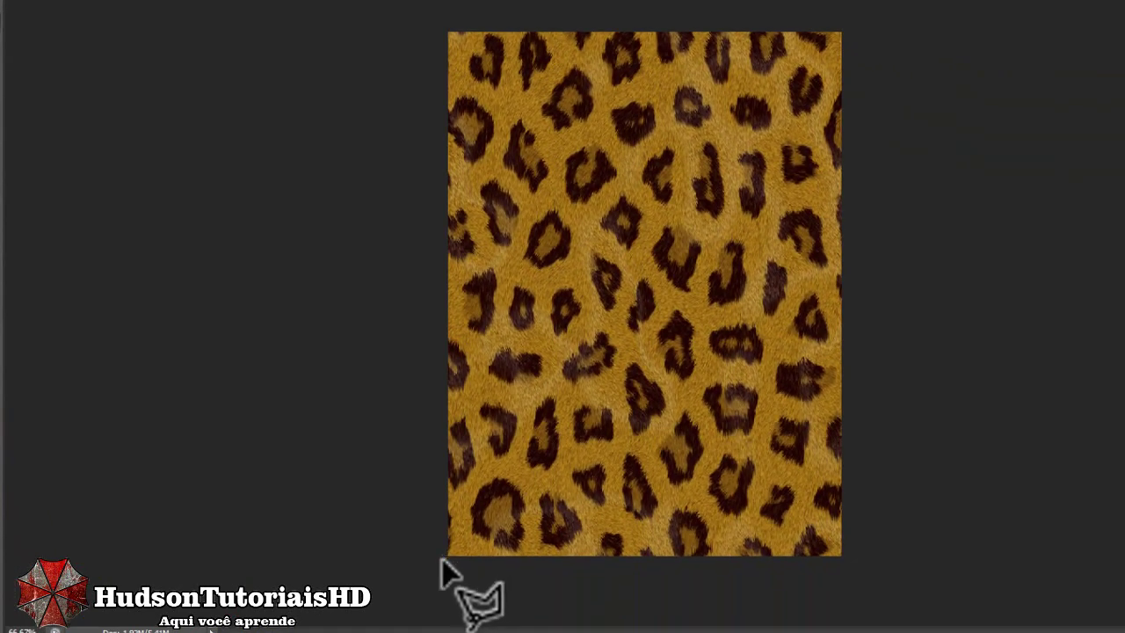
pyautogui.click(444, 557)
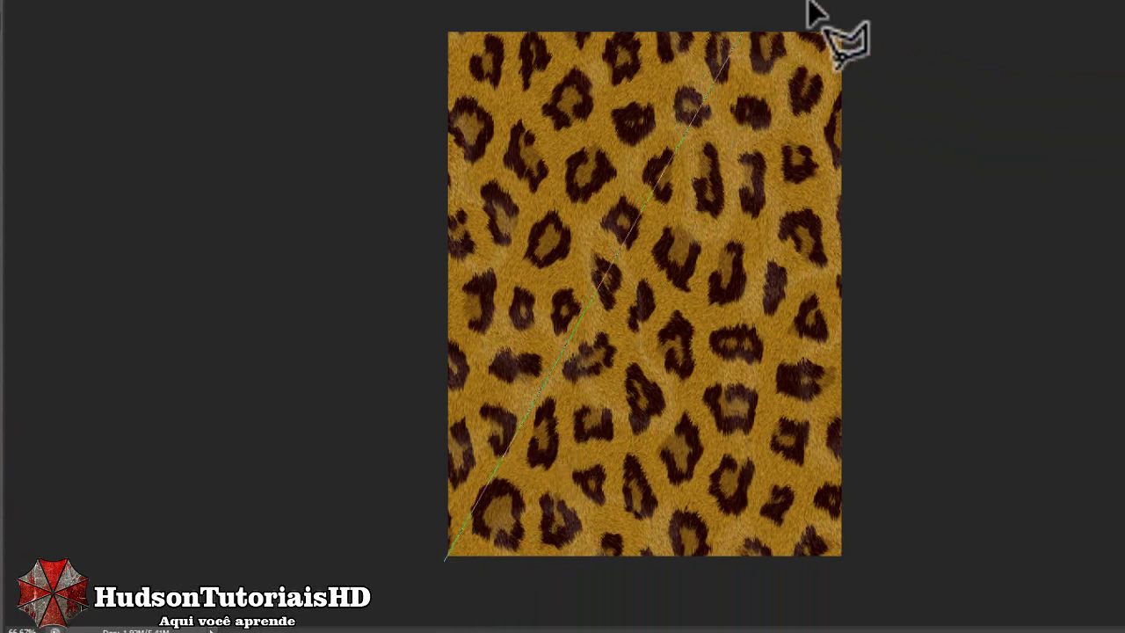
pyautogui.click(860, 7)
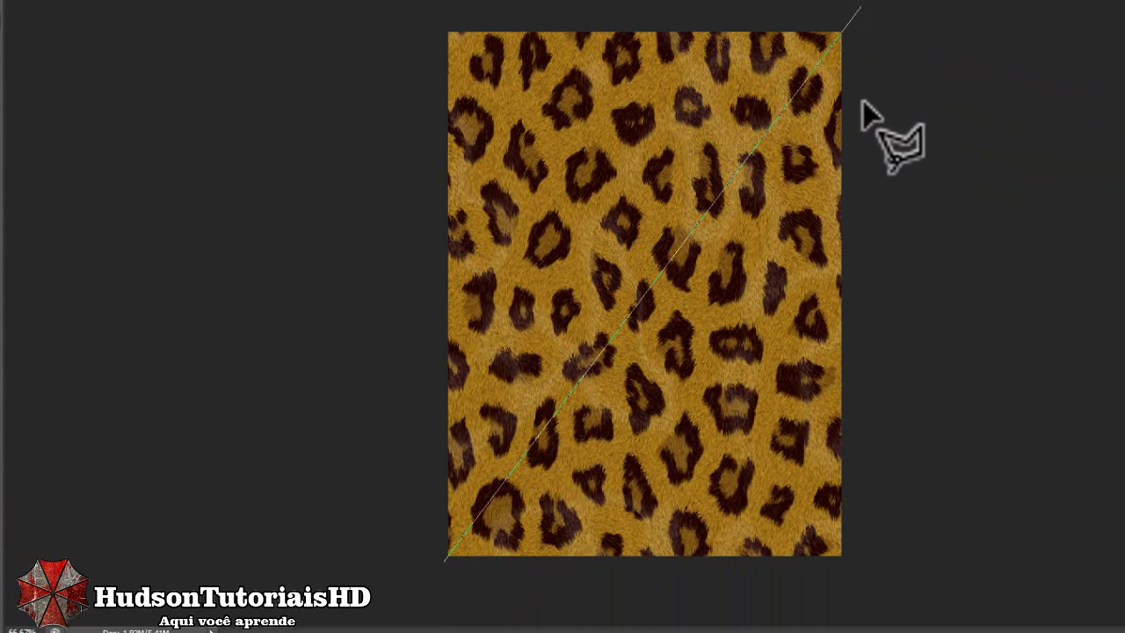
pyautogui.click(868, 568)
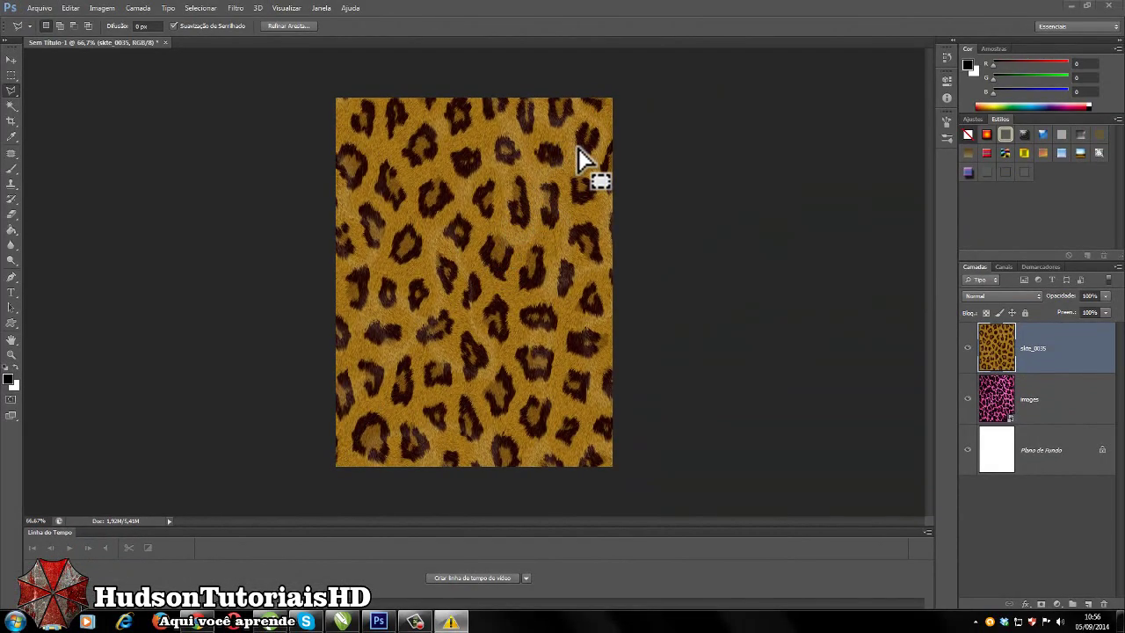
pyautogui.click(562, 343)
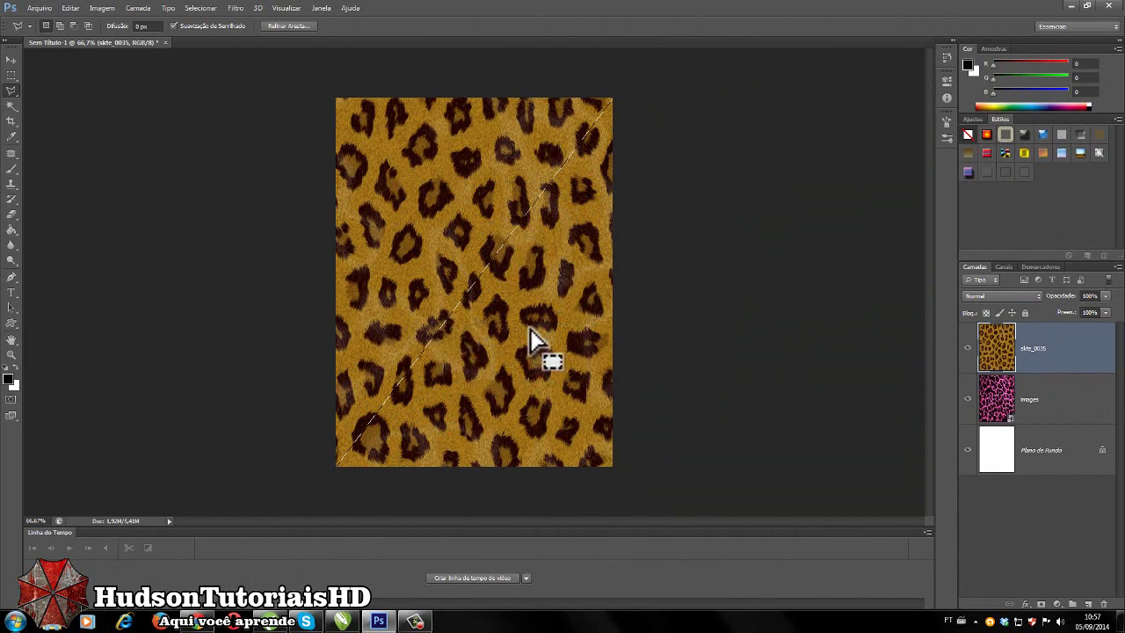
pyautogui.press('Delete')
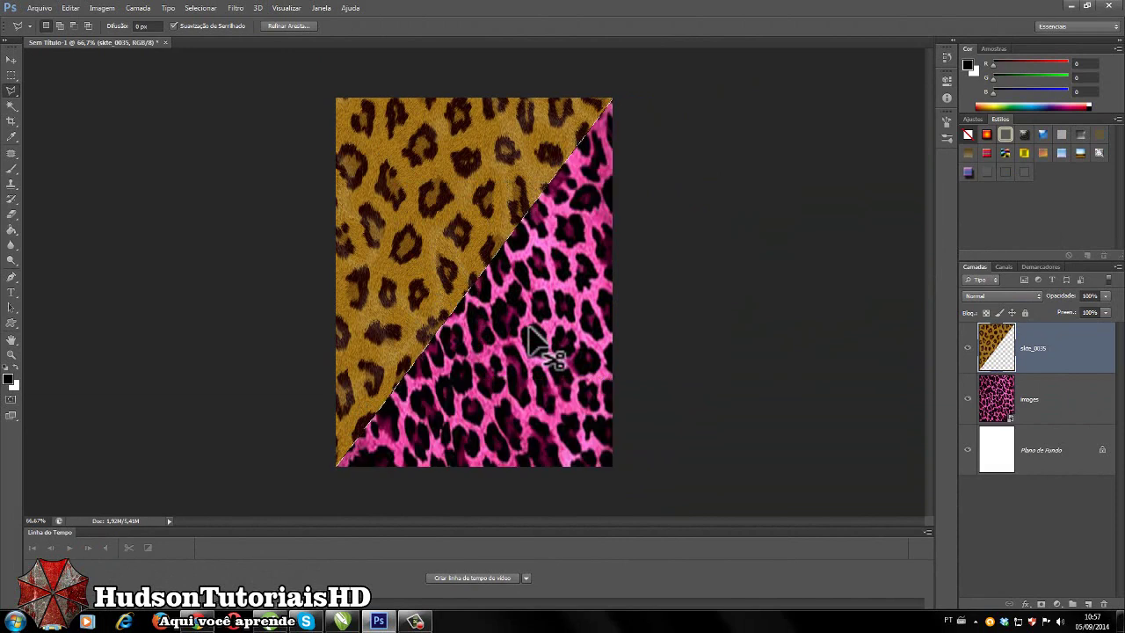
pyautogui.hotkey('ctrl', 'd')
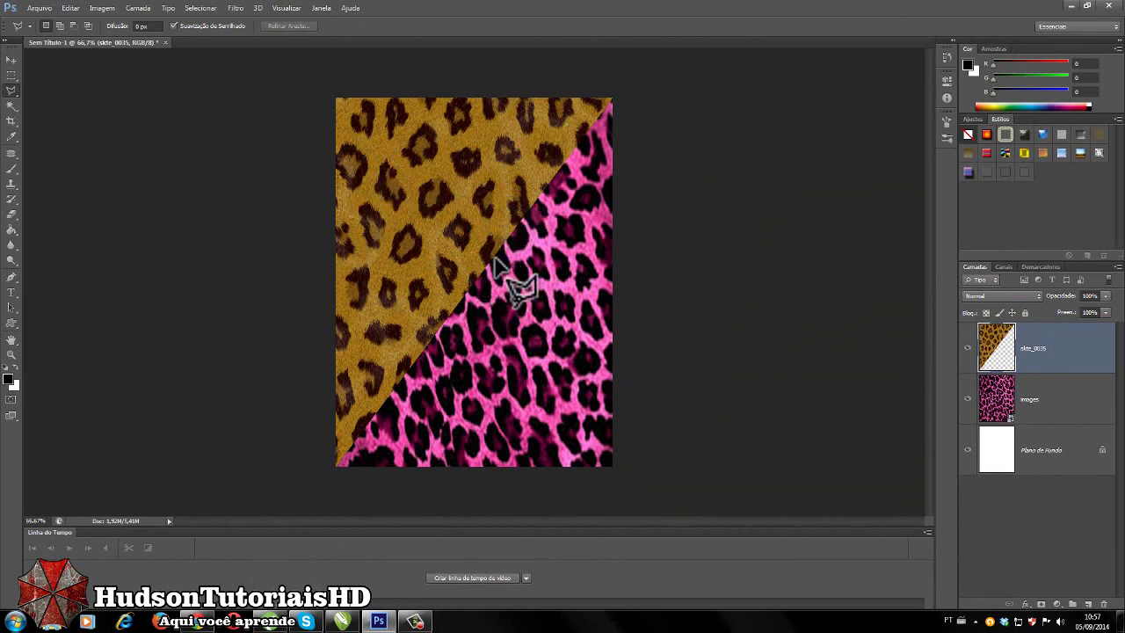
# Step: Place the laco-06.gif pink bow and rotate it about 60° along the diagonal
pyautogui.click(44, 15)
pyautogui.click(68, 216)
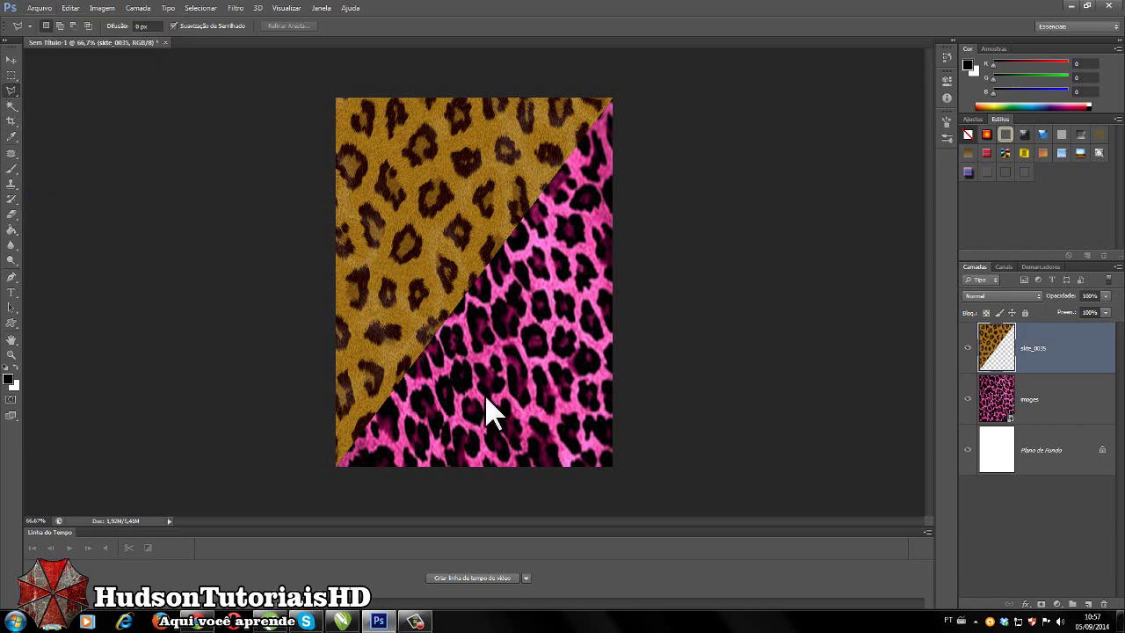
pyautogui.click(526, 195)
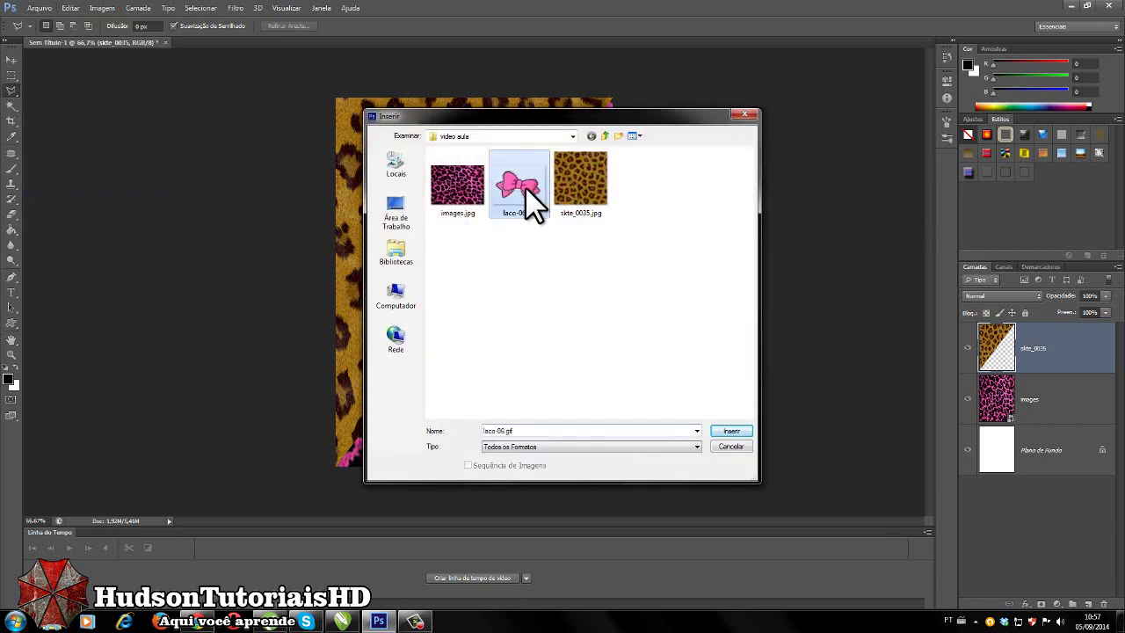
pyautogui.moveTo(519, 182)
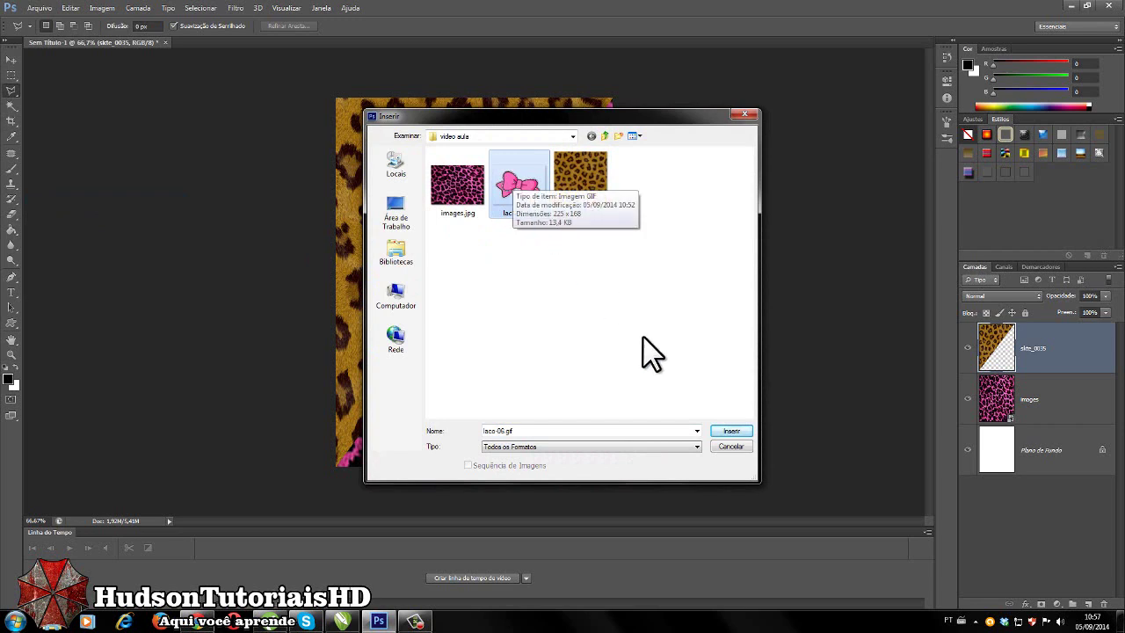
pyautogui.click(732, 431)
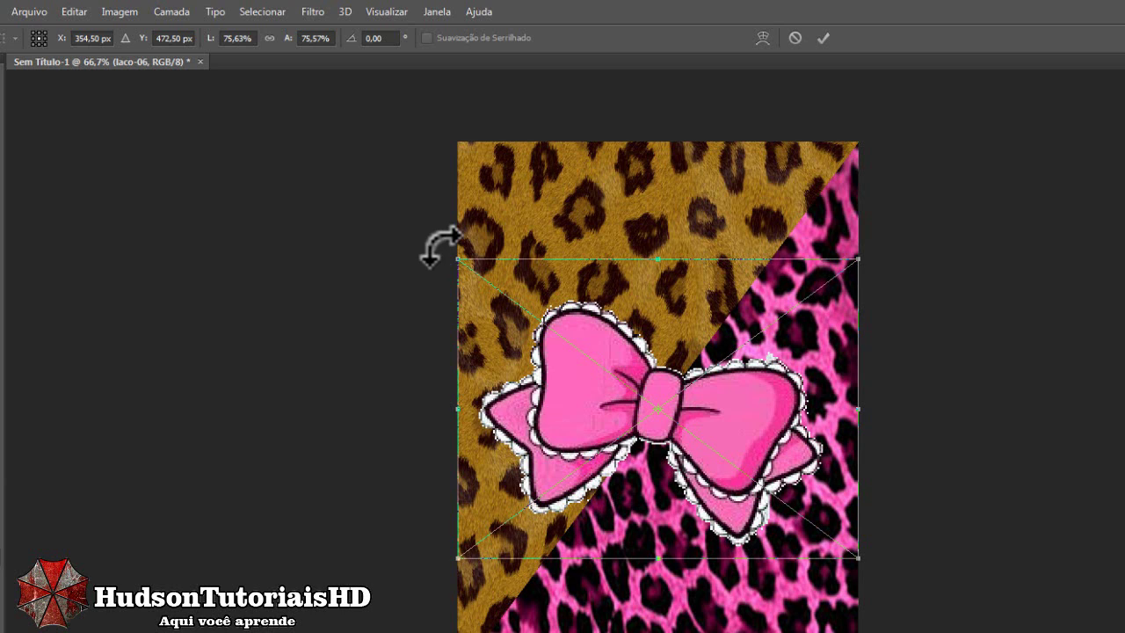
pyautogui.moveTo(440, 247); pyautogui.dragTo(401, 428)
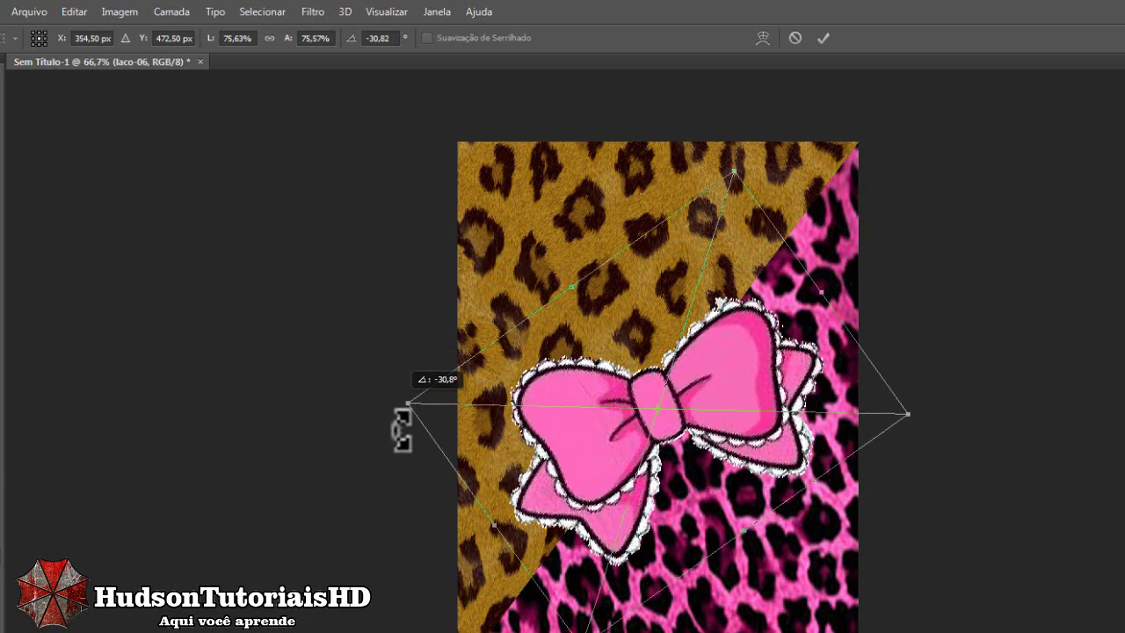
pyautogui.moveTo(402, 429)
pyautogui.mouseDown()
pyautogui.moveTo(345, 447)
pyautogui.moveTo(351, 539)
pyautogui.mouseUp()
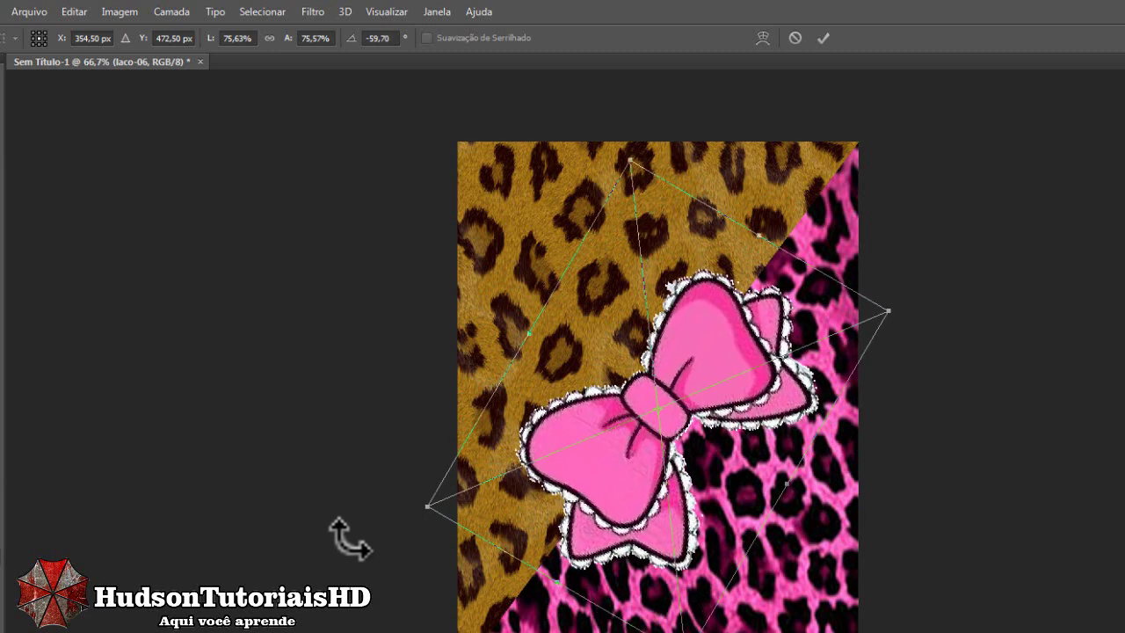
pyautogui.press('Return')
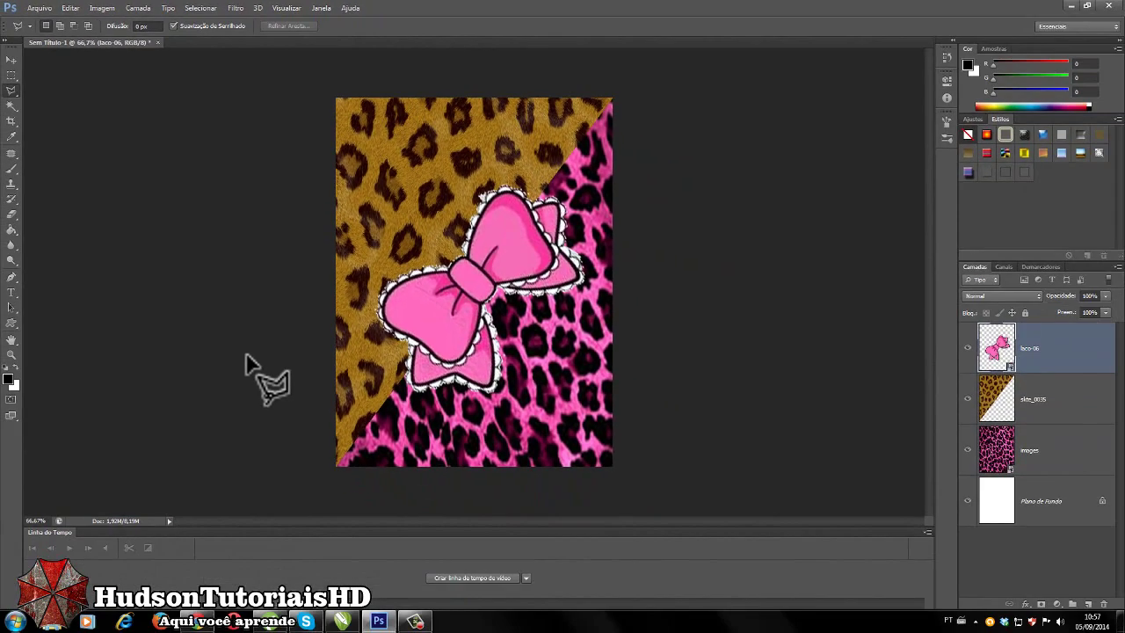
# Step: Save the design to the Desktop as PNG 'video aula.png' with default compression options
pyautogui.click(39, 9)
pyautogui.click(70, 148)
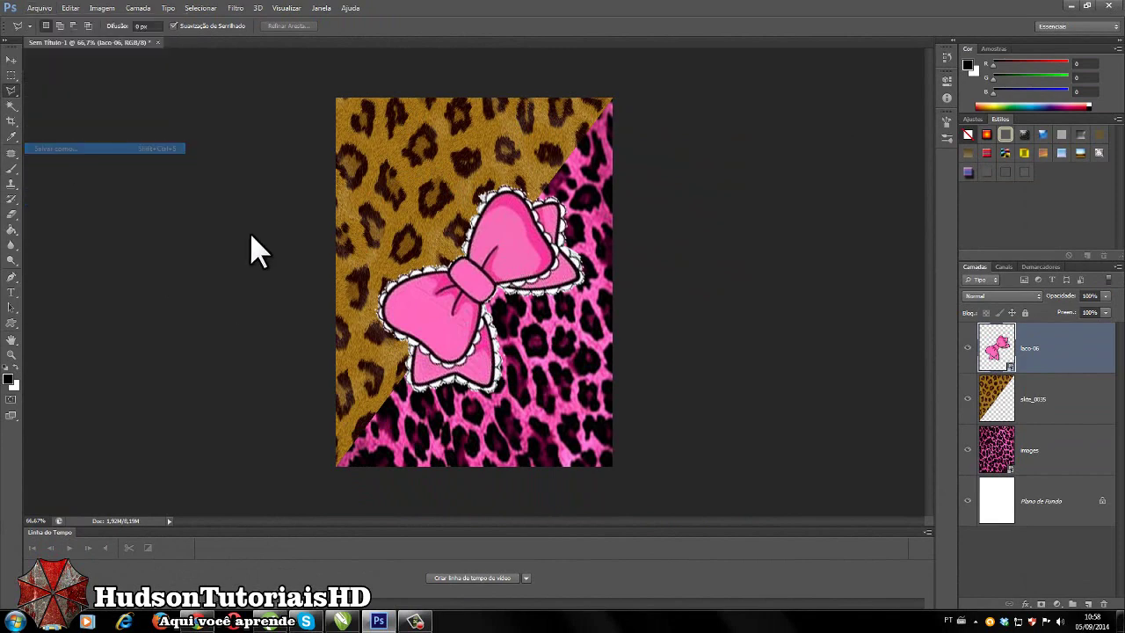
pyautogui.click(389, 211)
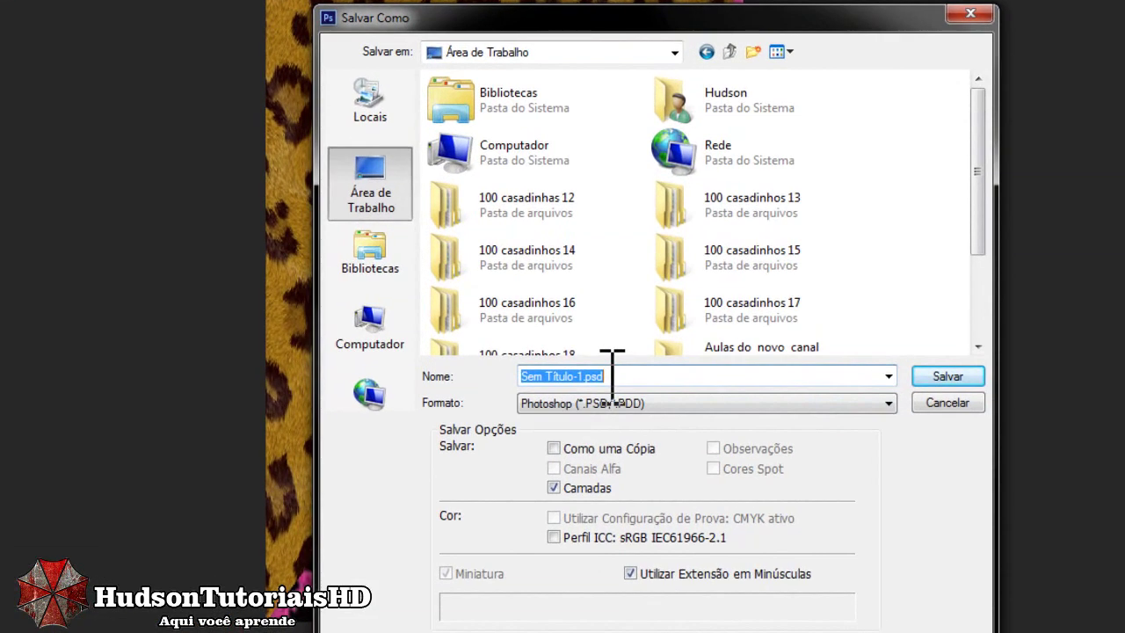
pyautogui.write('video aul')
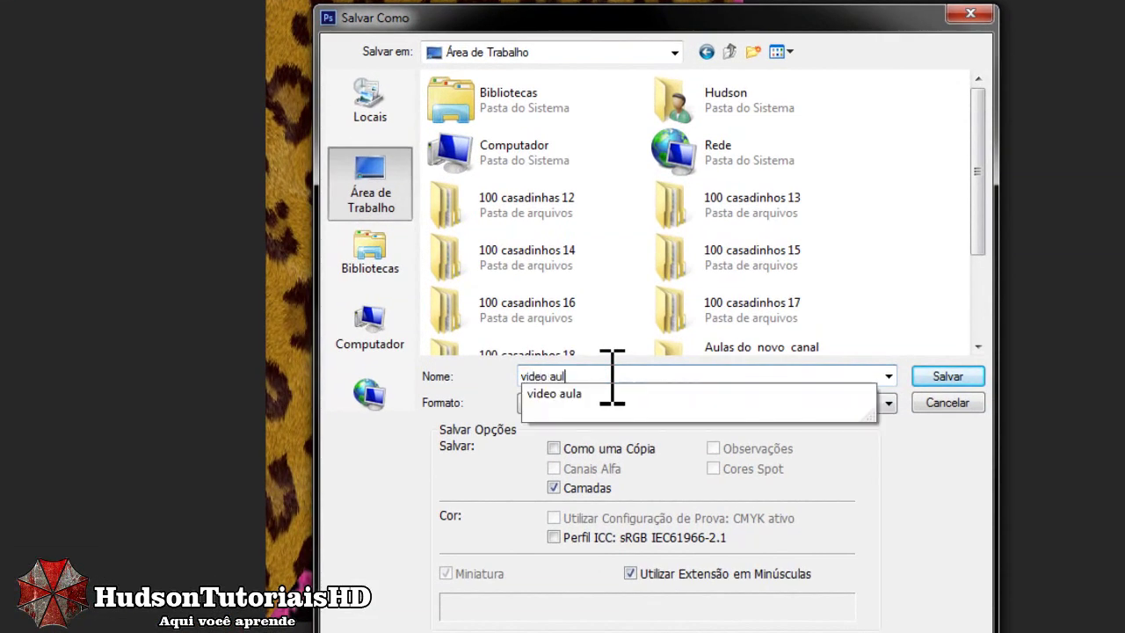
pyautogui.write('a')
pyautogui.press('Tab')
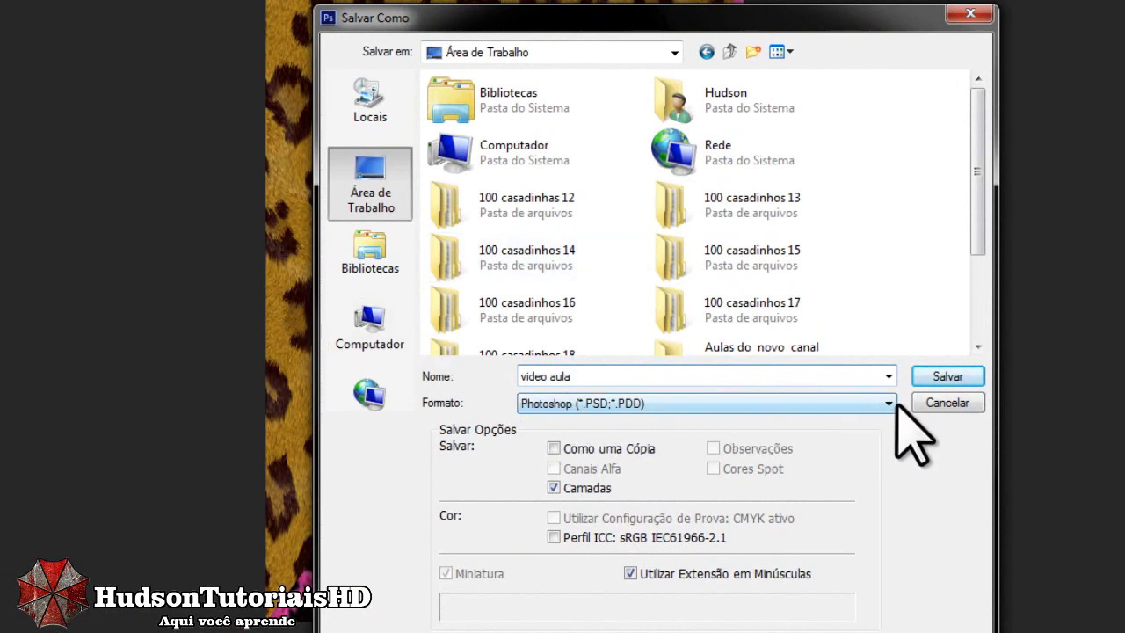
pyautogui.click(889, 404)
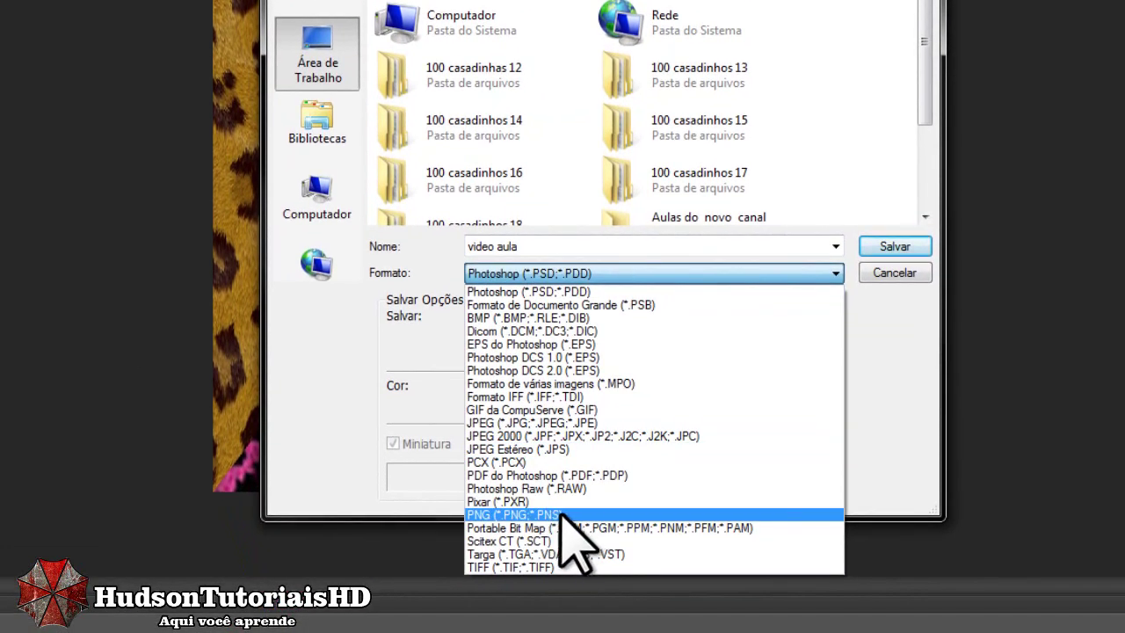
pyautogui.click(559, 514)
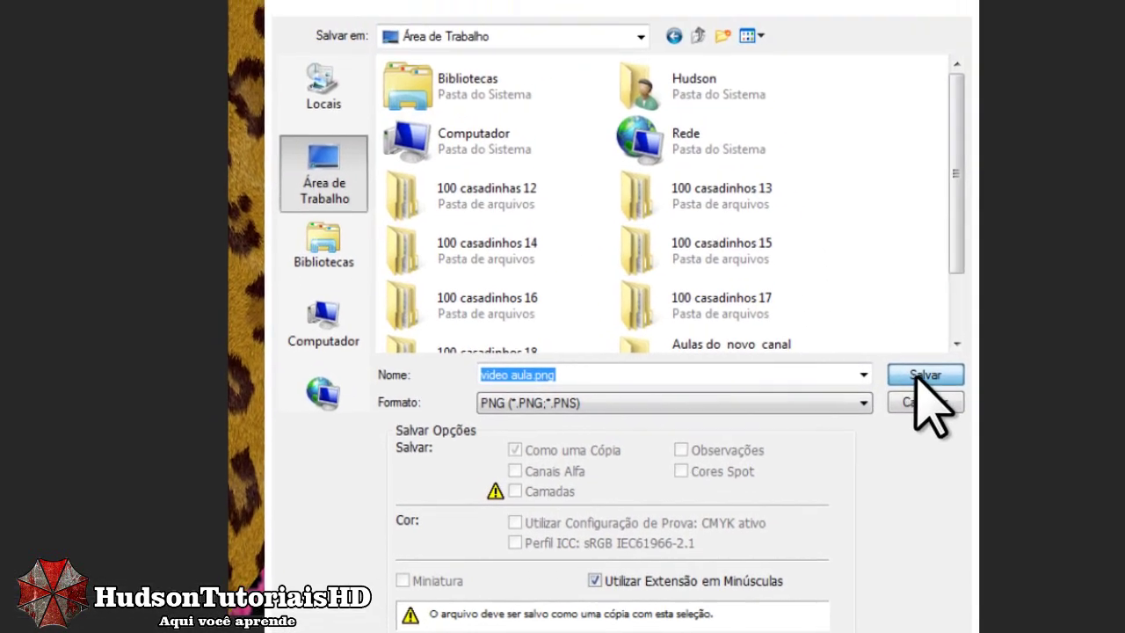
pyautogui.click(919, 378)
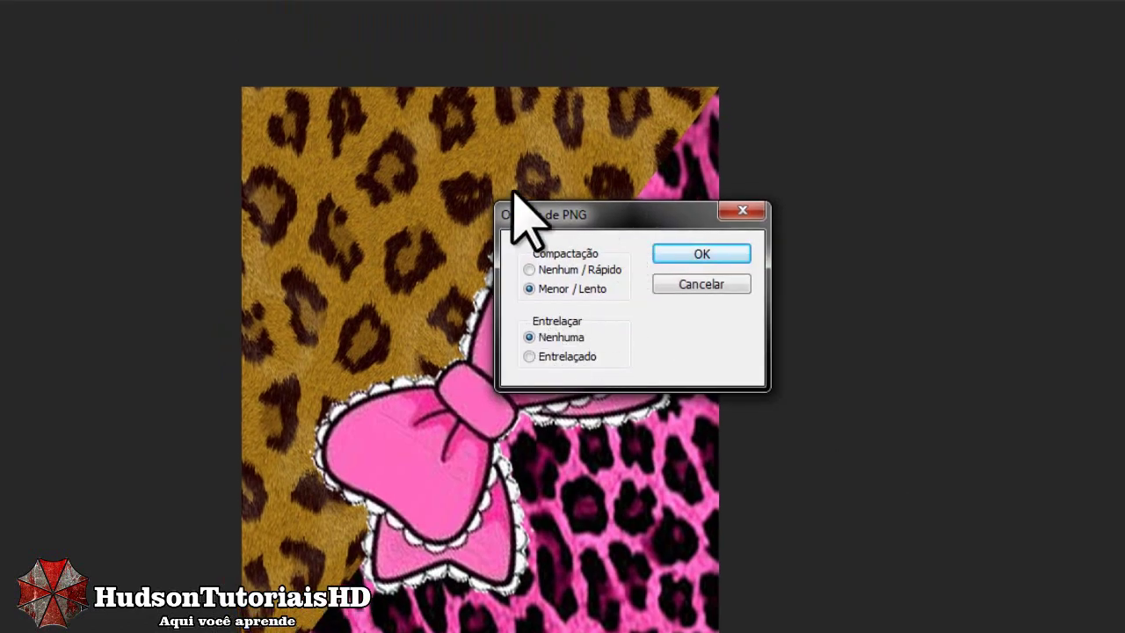
pyautogui.click(534, 252)
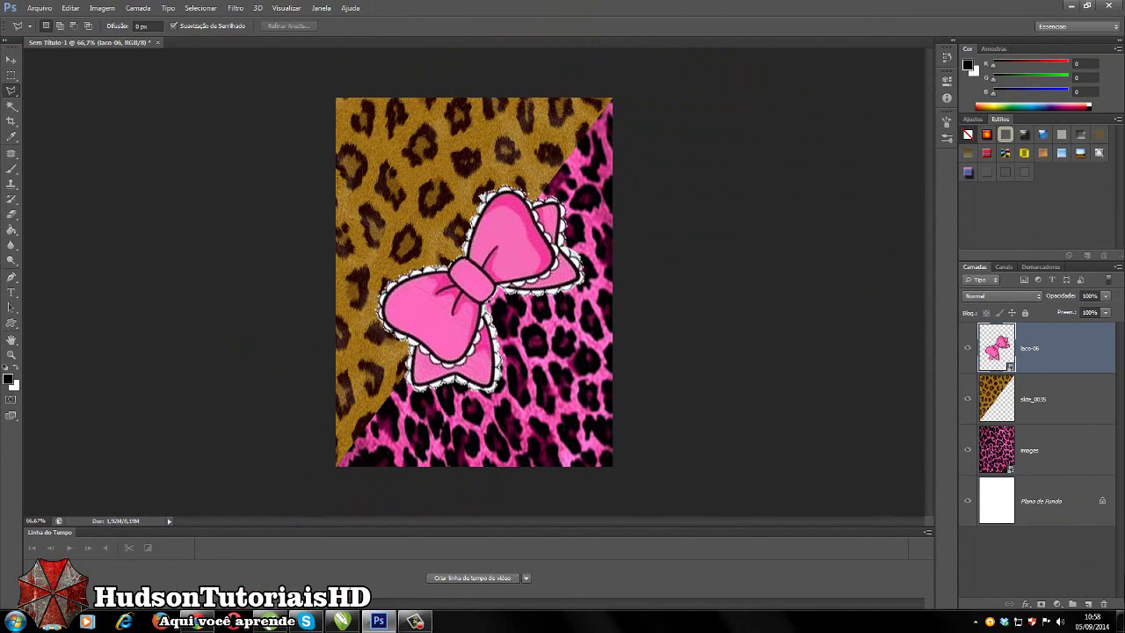
# Step: Minimize Photoshop and open video aula.png from the desktop
pyautogui.click(379, 621)
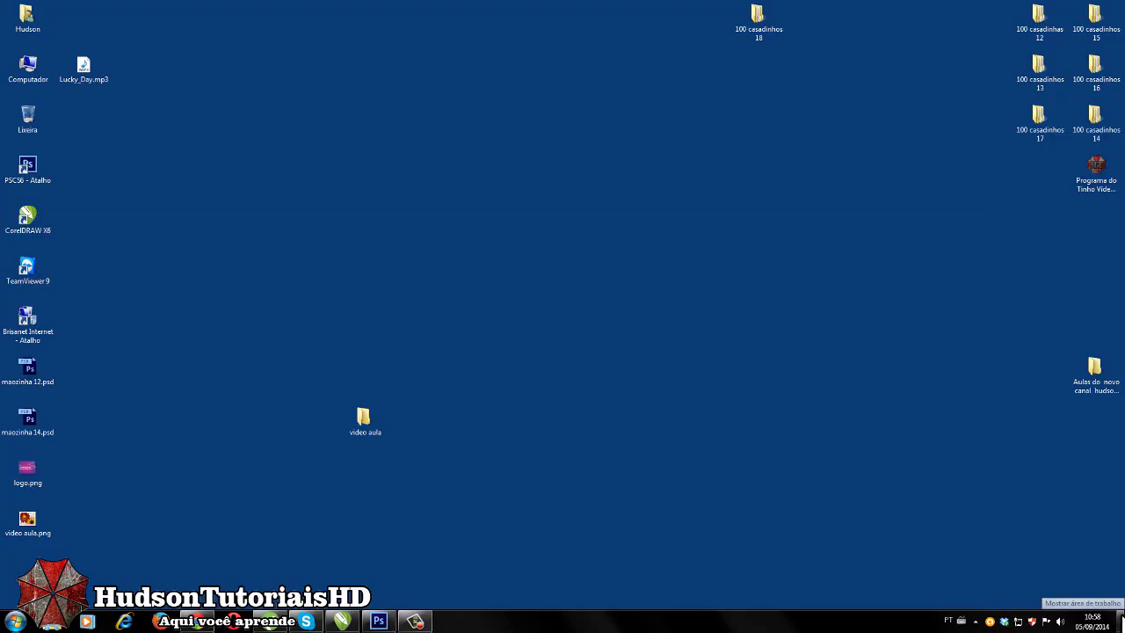
pyautogui.doubleClick(31, 519)
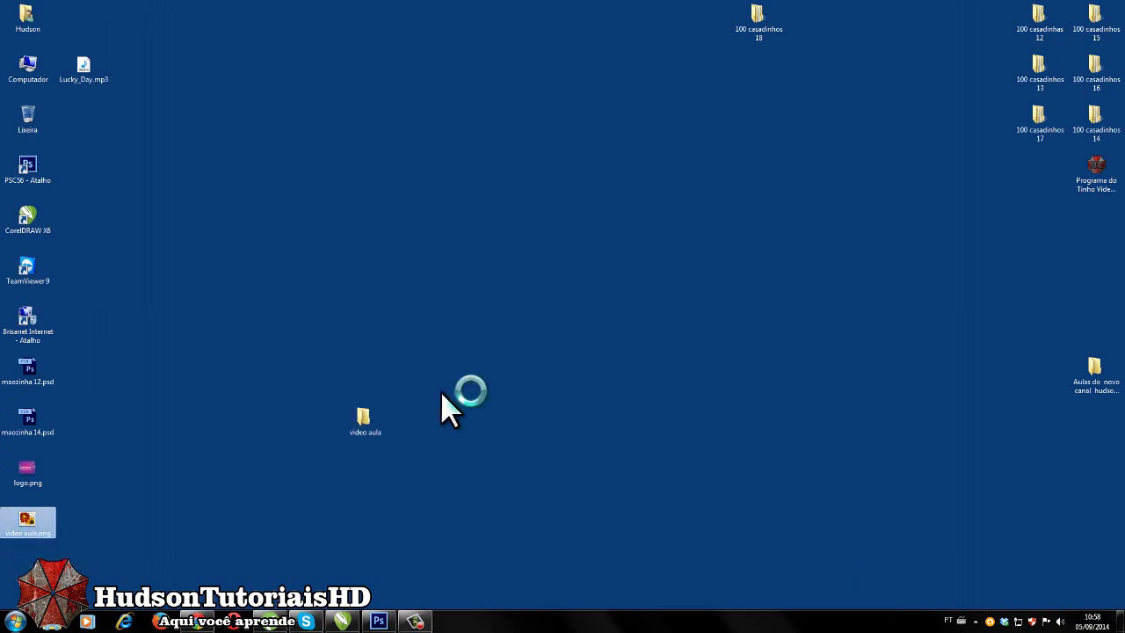